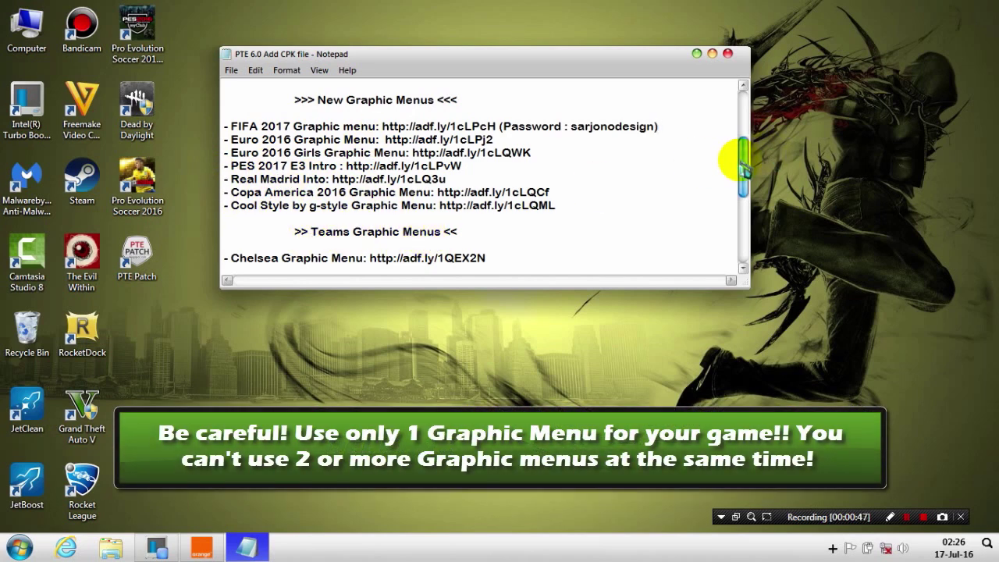
Look through the graphic menu download links in the PTE 6.0 Add CPK file notes and minimize the notes window
drag(743, 160, 743, 232)
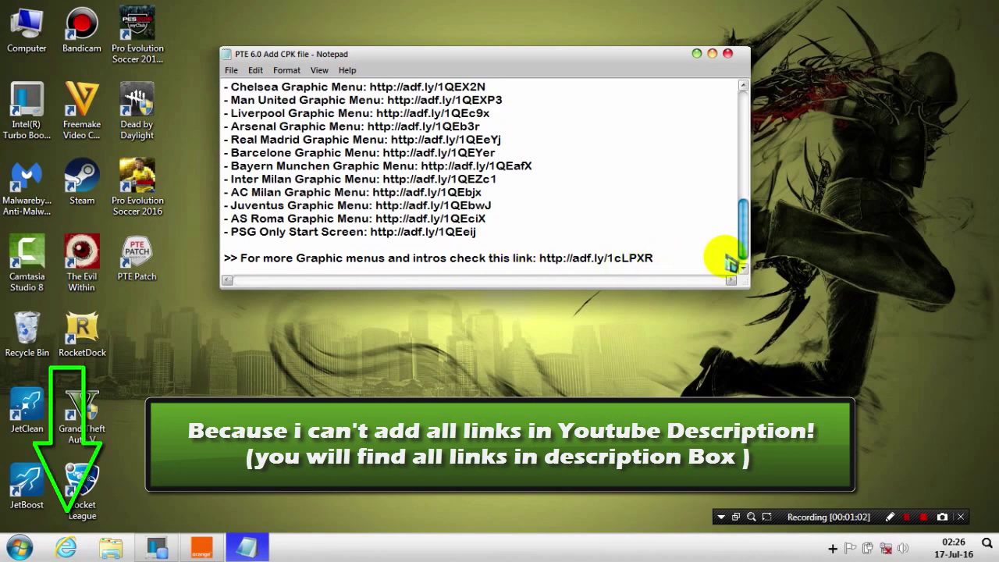
drag(745, 258, 747, 117)
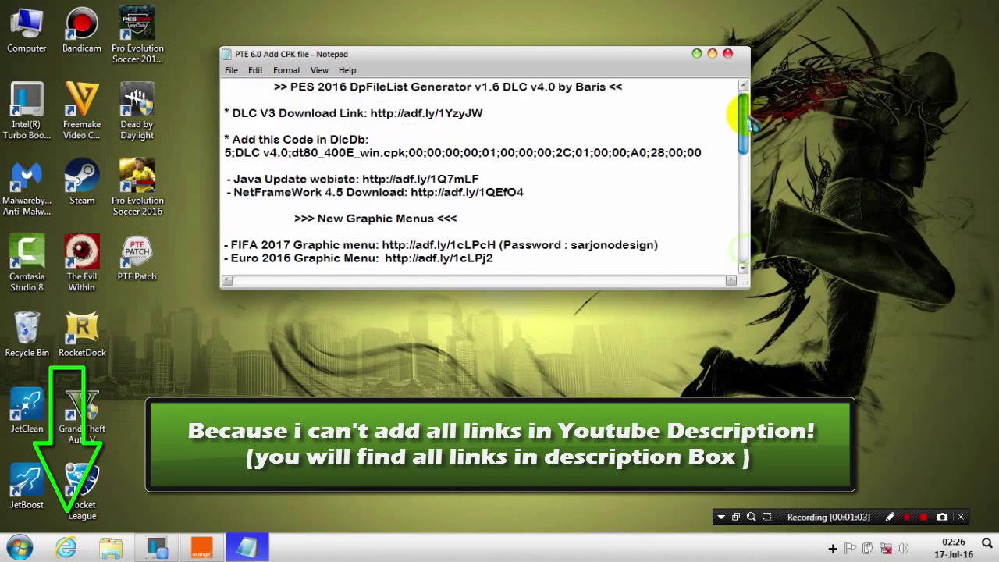
click(697, 53)
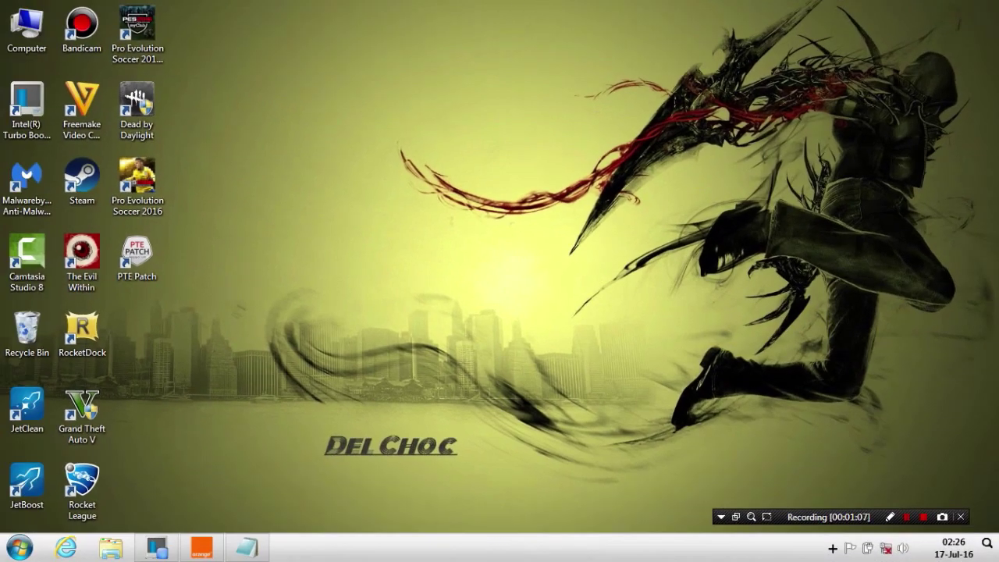
Open the Downloads folder and start extracting the FIFA17 Graphic Menu by Sarjono archive into its own folder
mouse_move(962, 335)
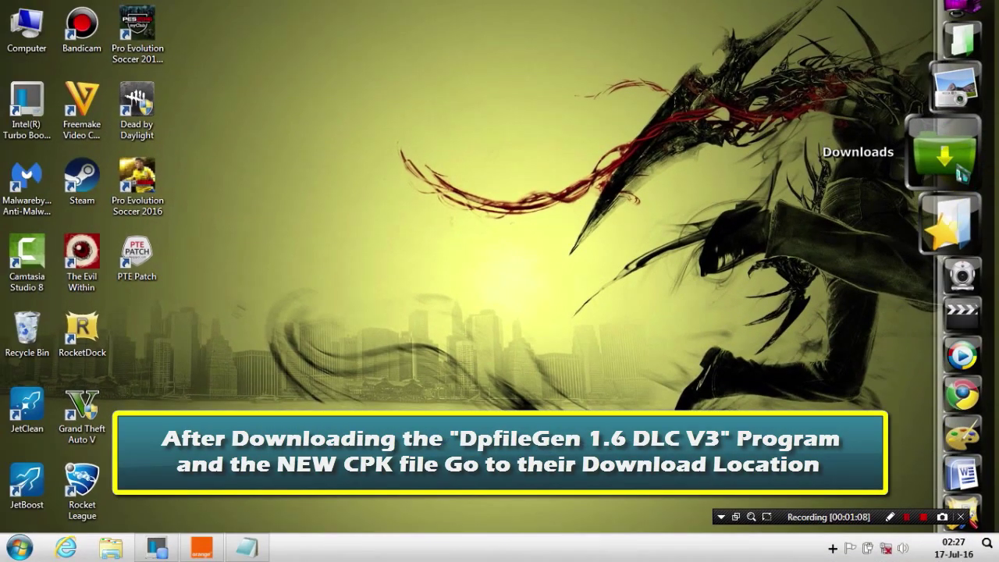
click(962, 173)
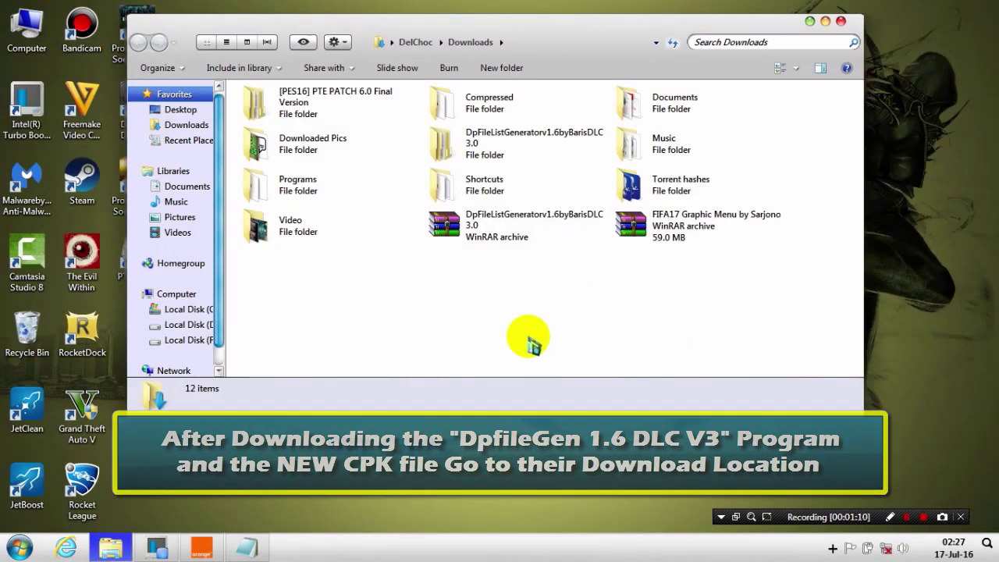
click(470, 228)
click(669, 225)
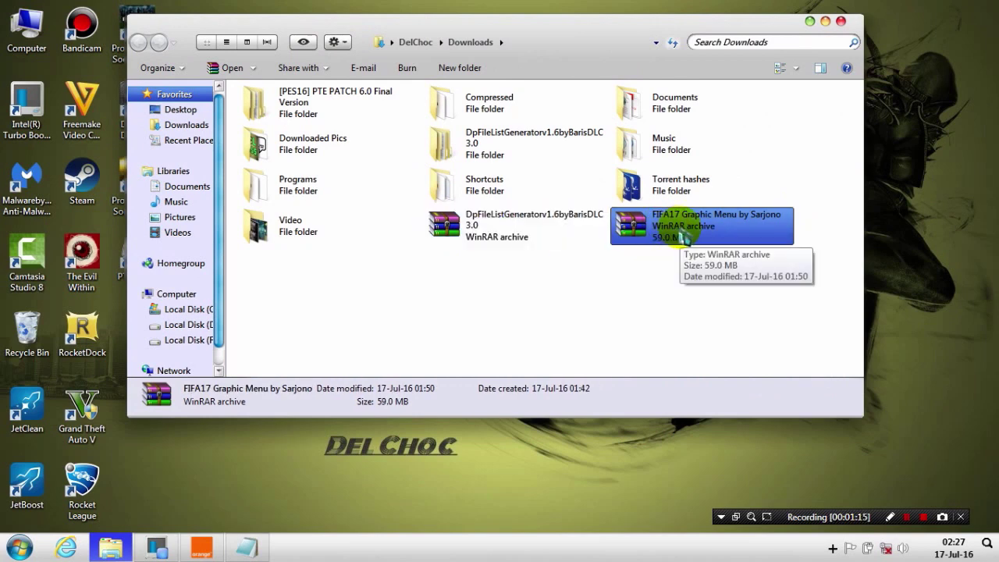
right_click(684, 234)
click(769, 212)
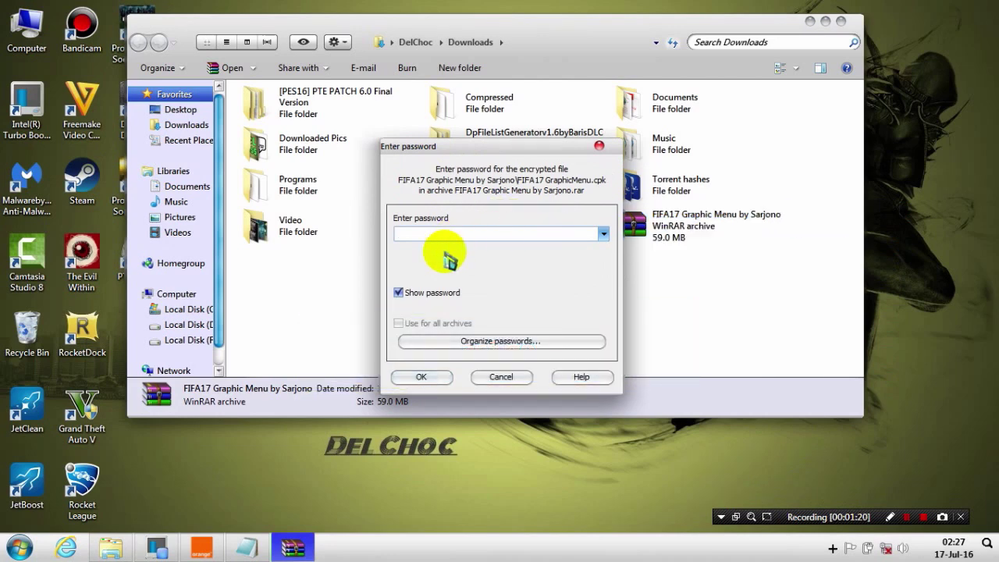
Copy the FIFA 2017 graphic menu password from the Notepad notes and paste it into the archive's password field to complete the extraction
click(247, 548)
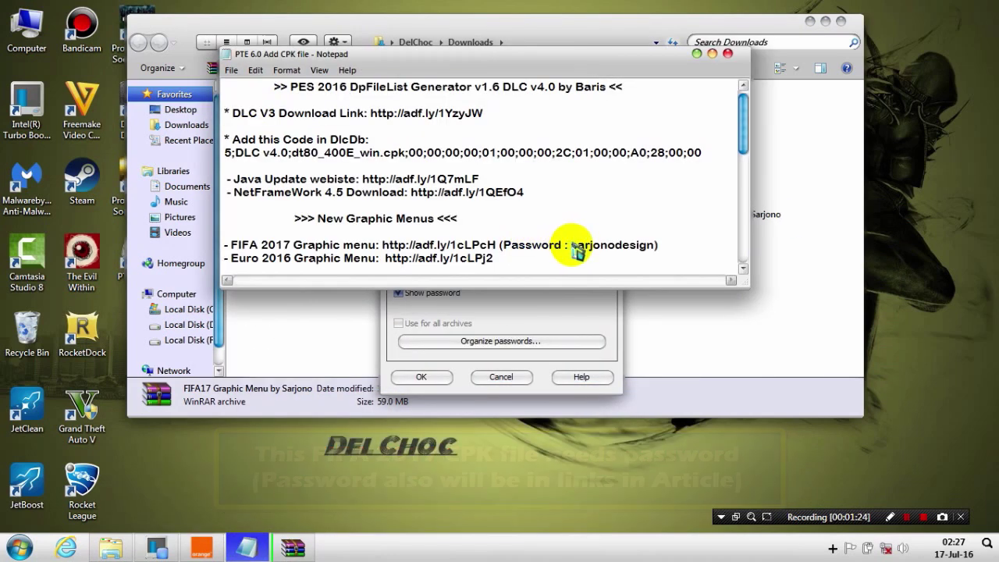
drag(571, 245, 654, 246)
right_click(640, 250)
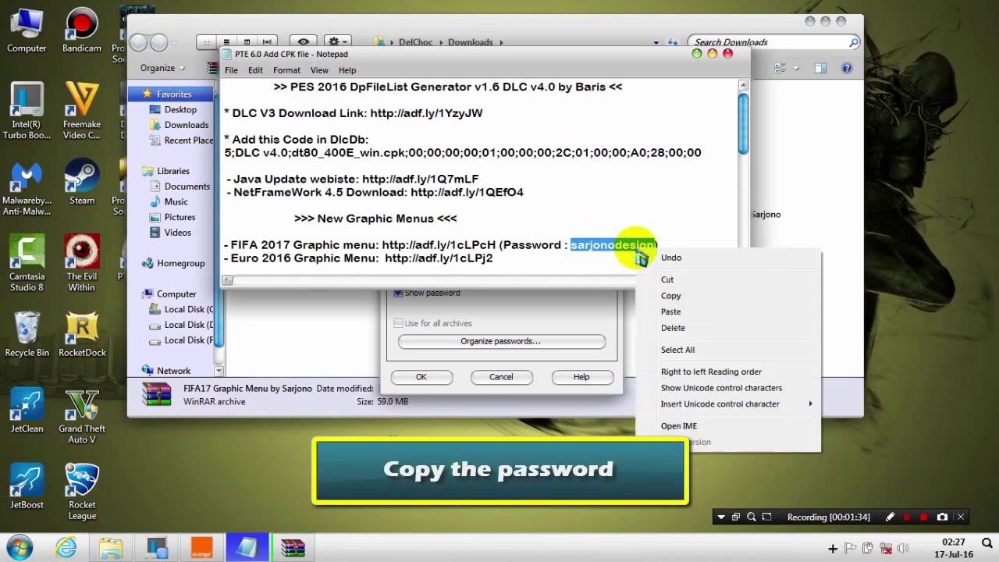
click(671, 293)
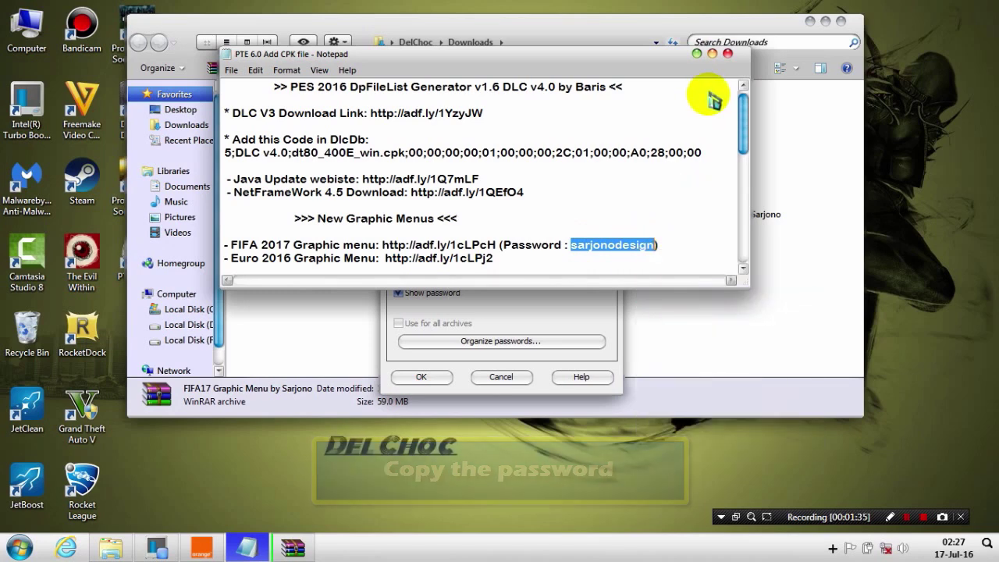
click(697, 54)
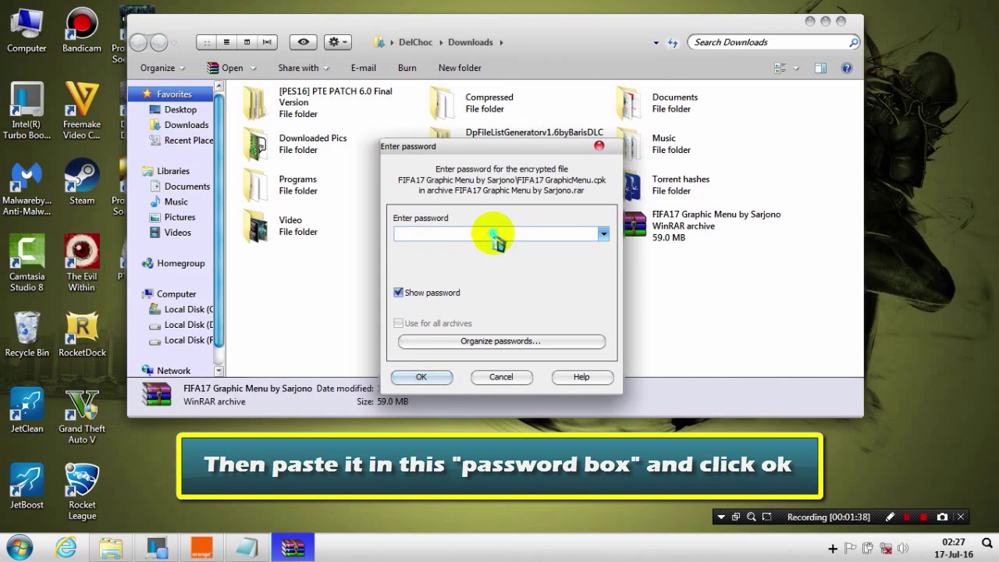
right_click(495, 239)
click(535, 298)
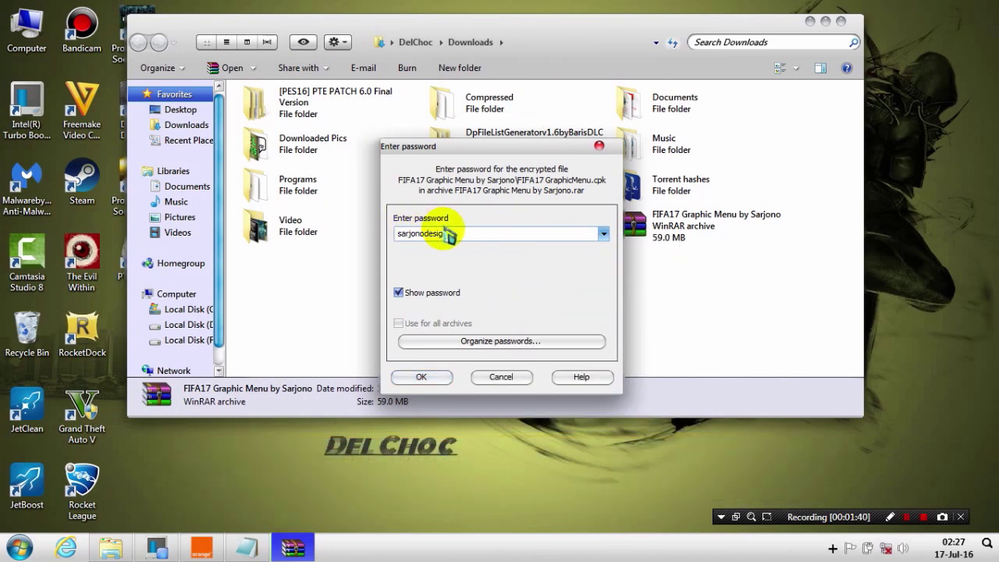
click(422, 378)
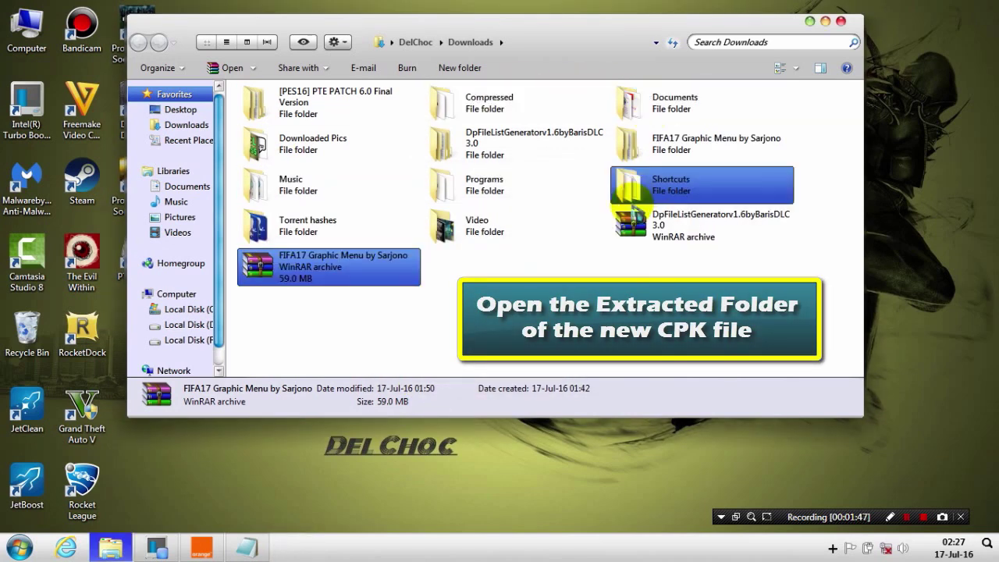
Open the extracted FIFA17 Graphic Menu by Sarjono folder and the folder of the same name inside it
click(684, 152)
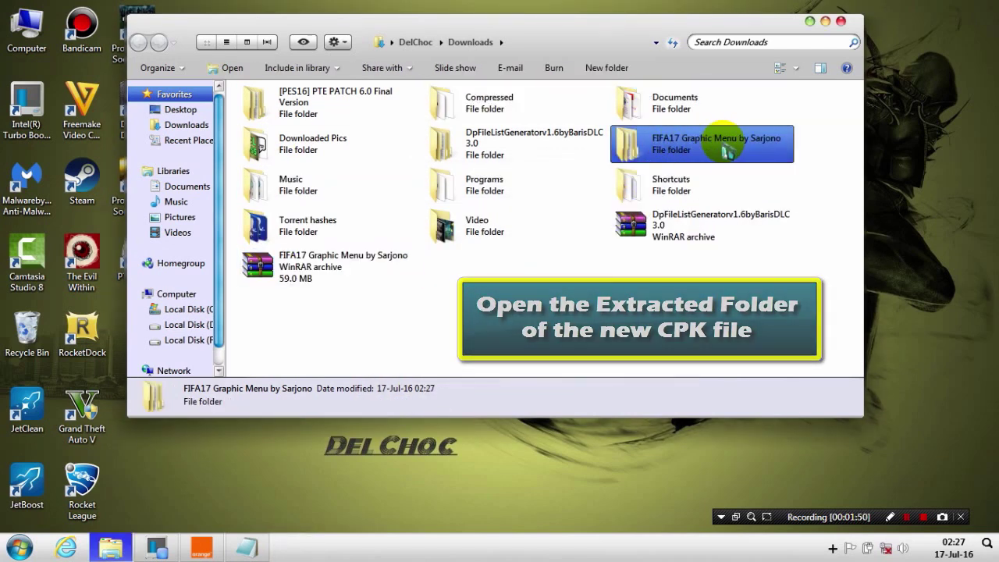
double_click(722, 142)
click(370, 113)
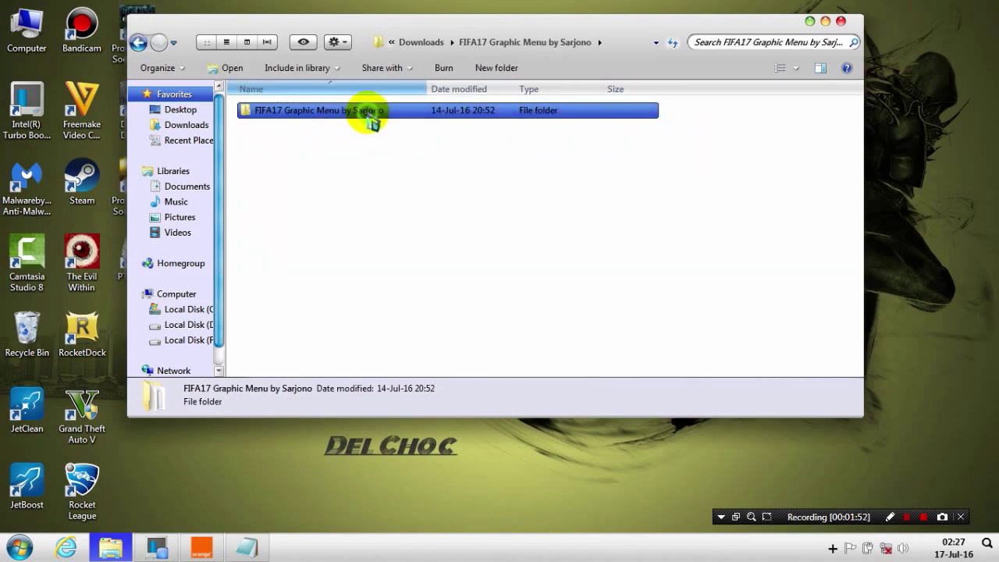
double_click(369, 113)
Copy the FIFA17 GraphicMenu.cpk file and minimize the folder window
click(377, 127)
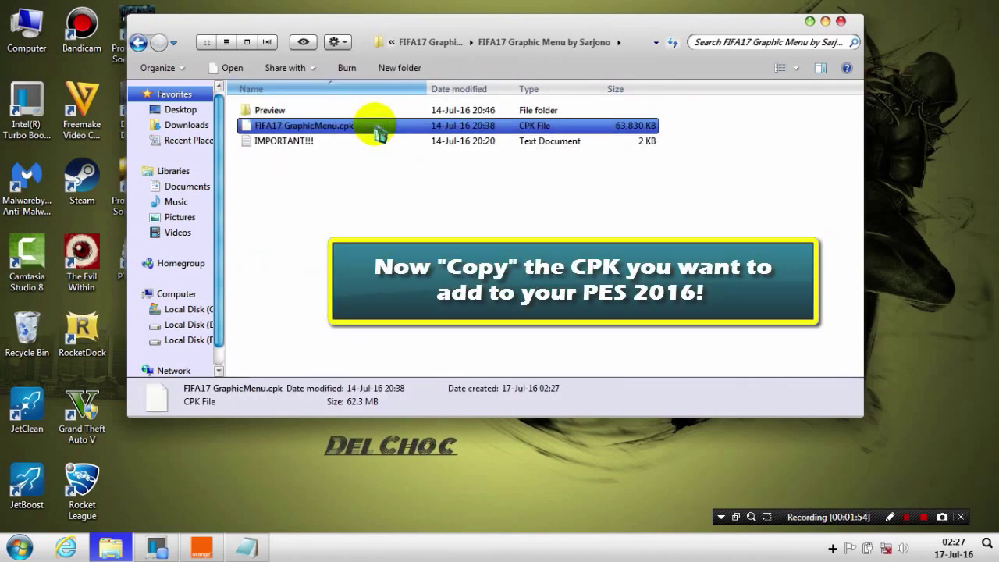
shift+click(340, 113)
click(344, 126)
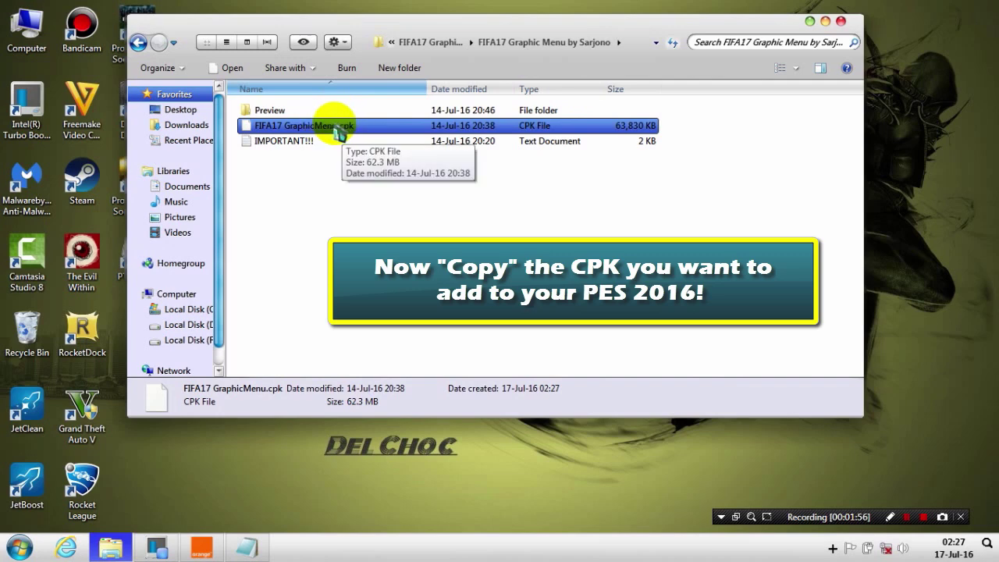
right_click(334, 129)
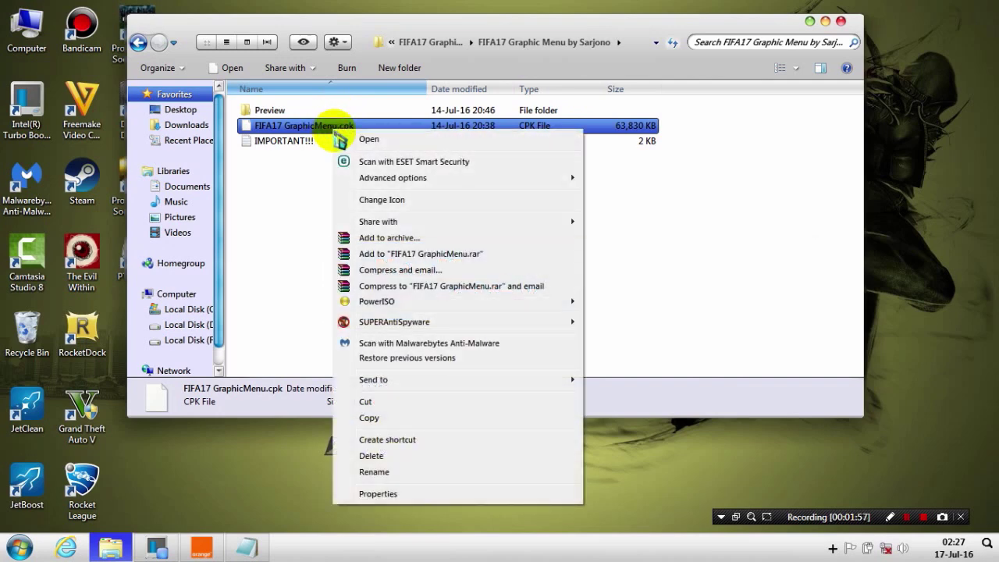
click(373, 419)
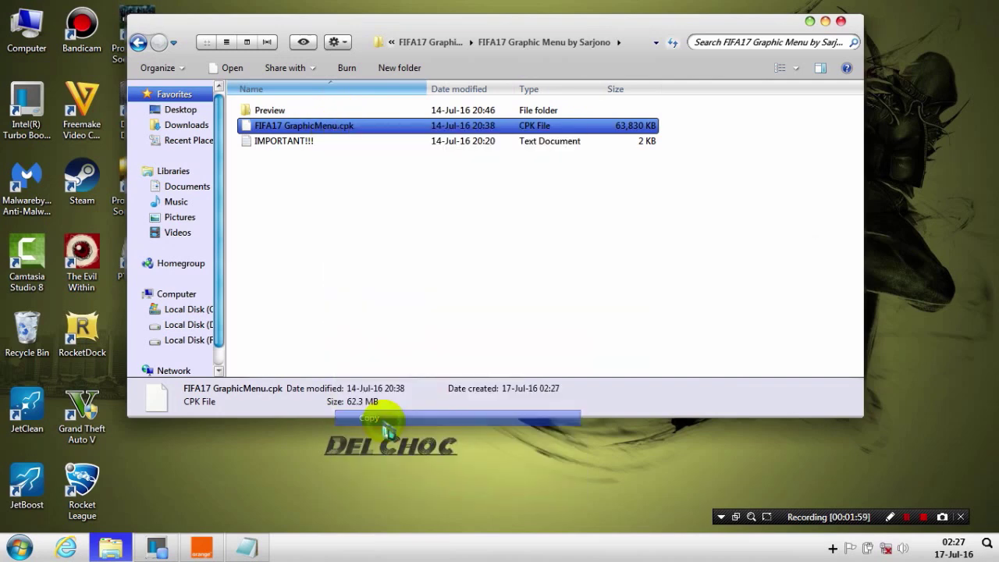
click(812, 25)
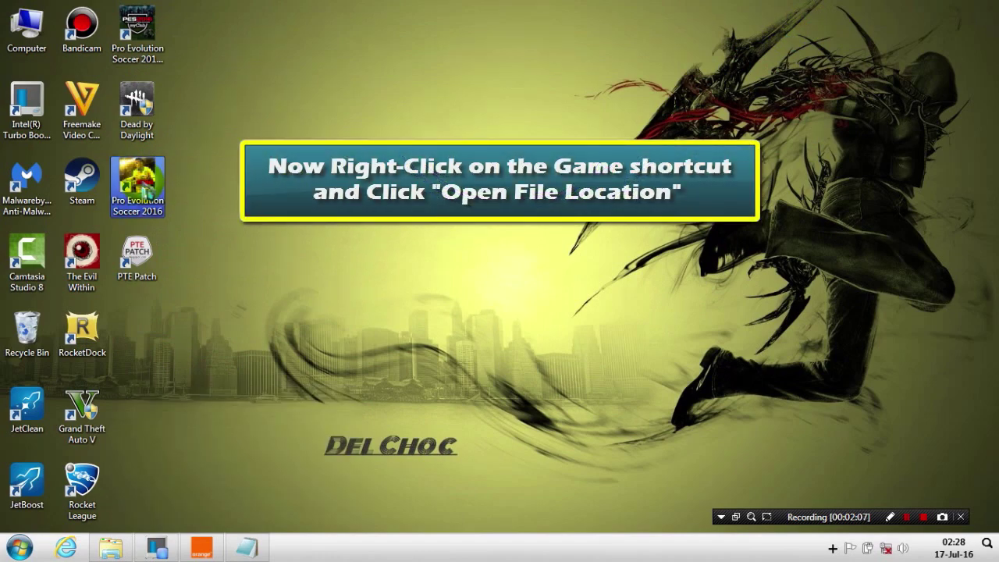
Open the file location of the Pro Evolution Soccer 2016 desktop shortcut and enter its download folder
right_click(150, 195)
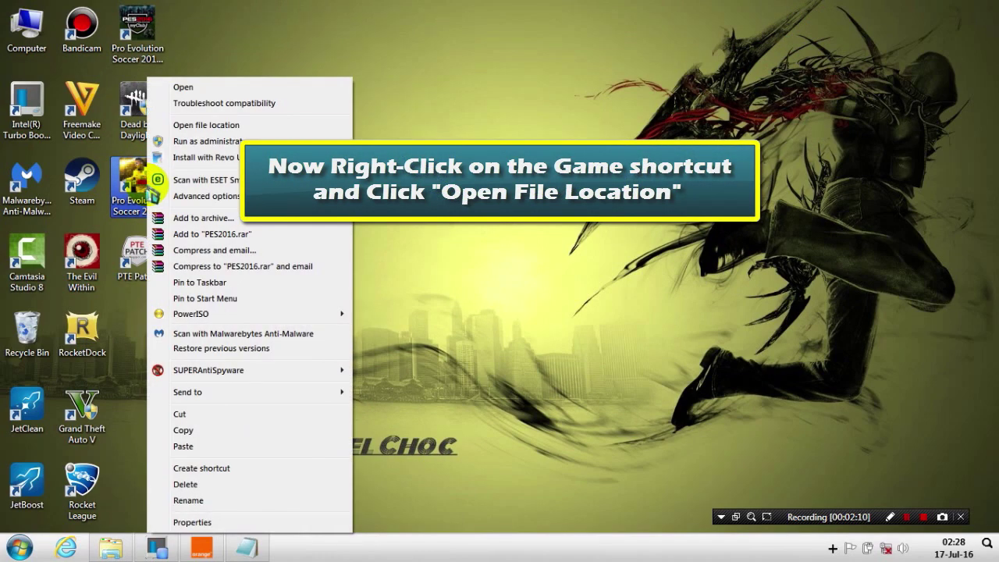
click(233, 125)
click(671, 118)
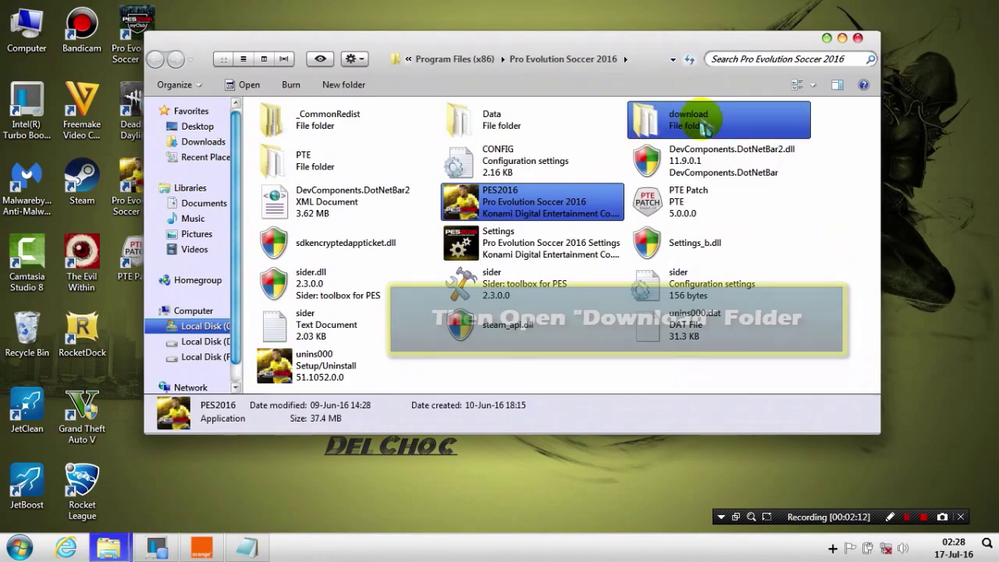
double_click(717, 121)
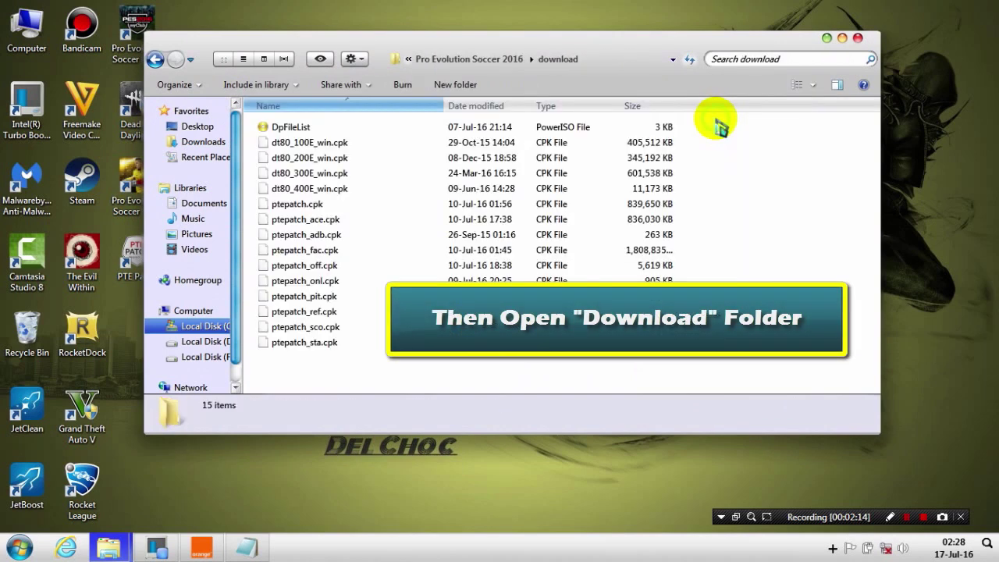
Paste the copied CPK file into the game's download folder and close the folder window
right_click(763, 171)
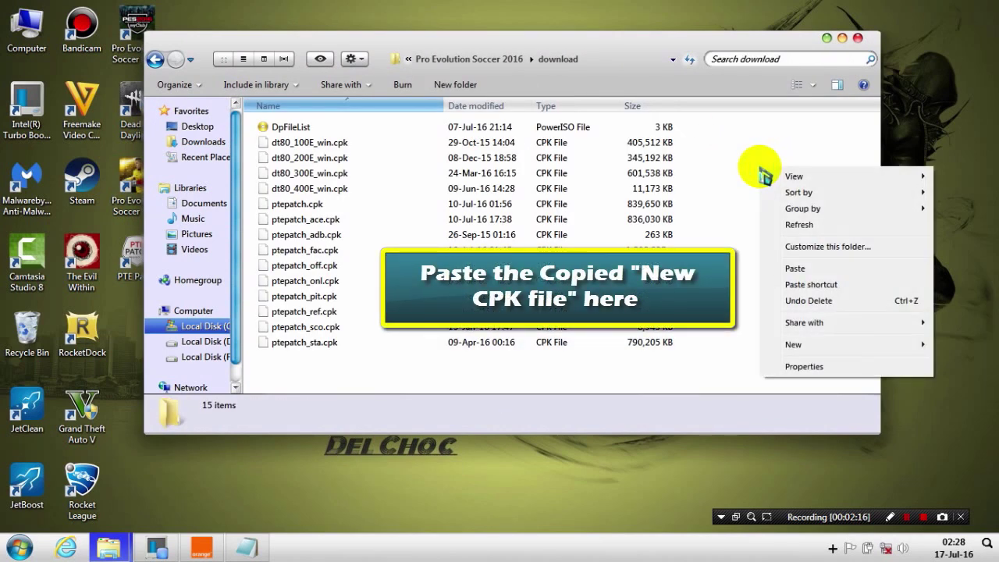
click(795, 268)
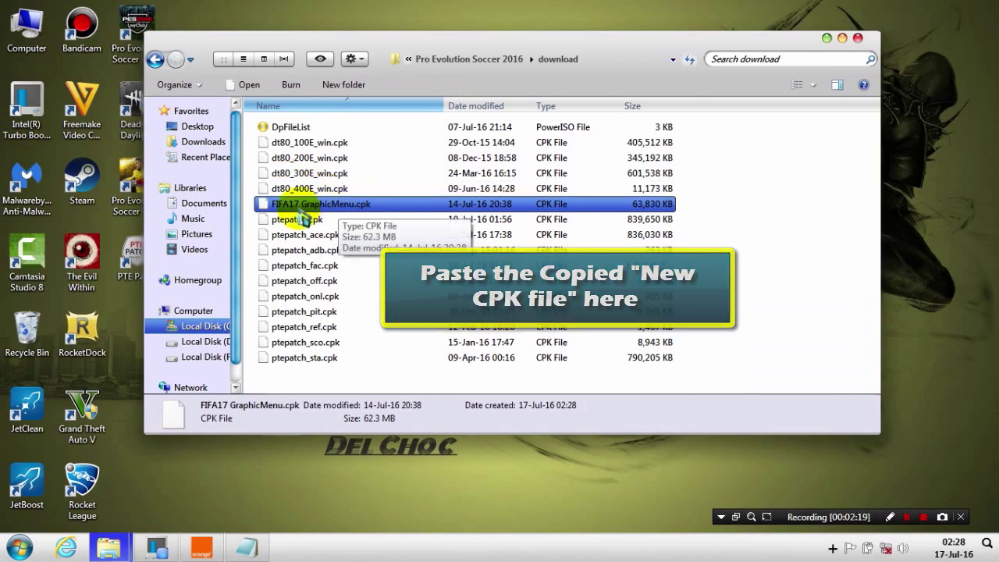
click(858, 41)
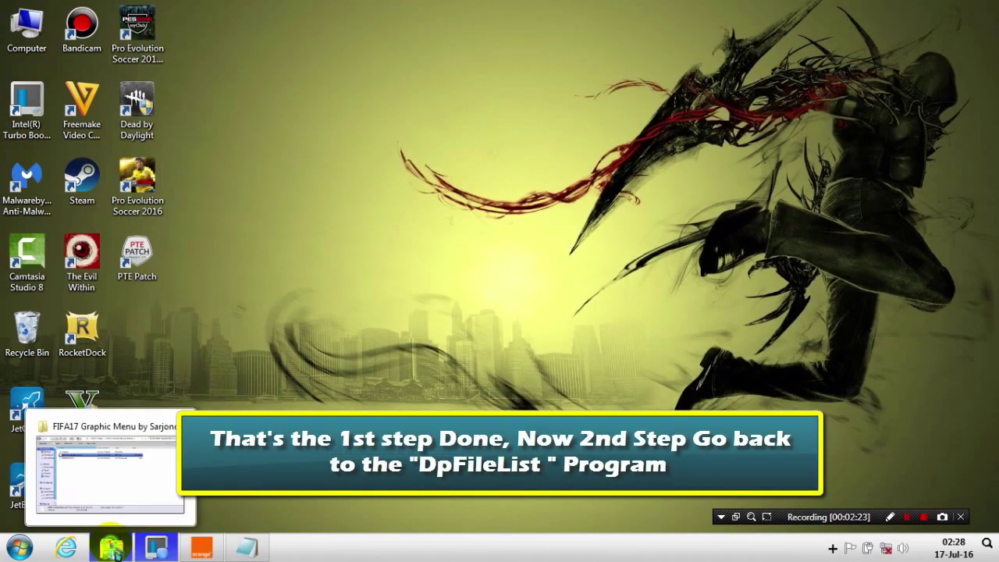
Return to the Downloads folder and move the old DpFileListGeneratorv1.6byBarisDLC3.0 folder to the Recycle Bin
click(111, 547)
click(139, 42)
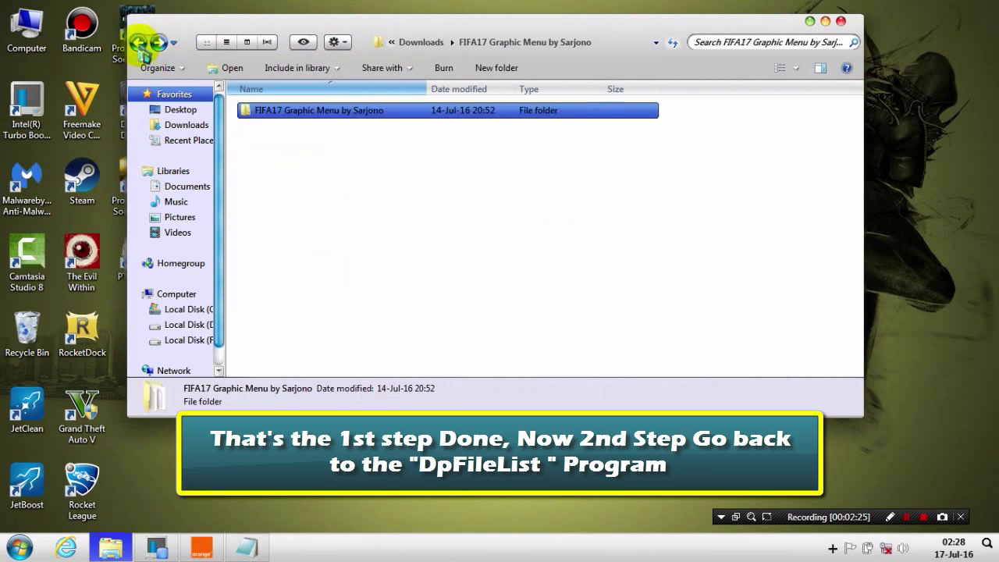
click(138, 42)
click(705, 226)
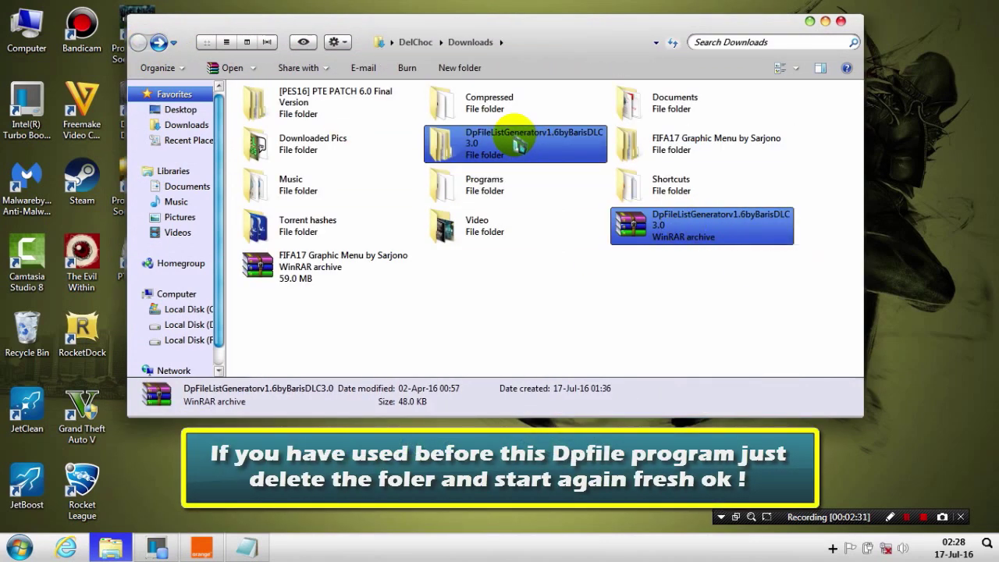
click(521, 145)
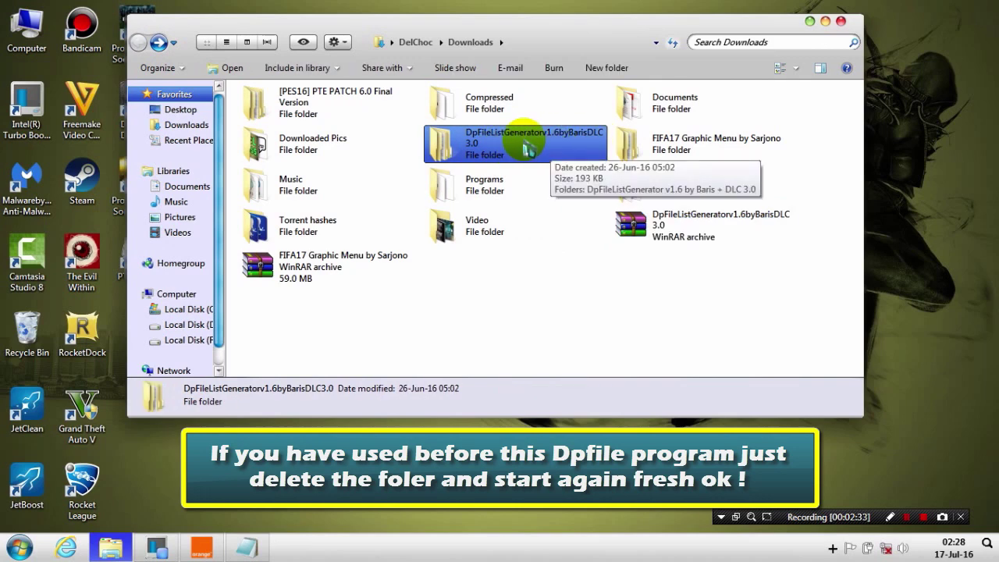
drag(529, 149, 28, 344)
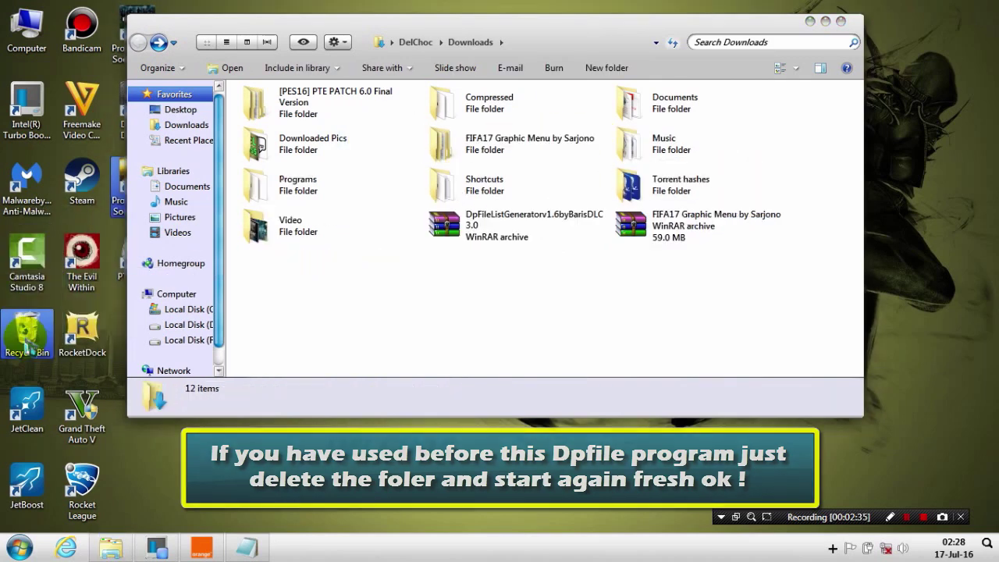
Extract the DpFileListGeneratorv1.6byBarisDLC3.0 archive into its own folder and open the extracted folder
click(497, 238)
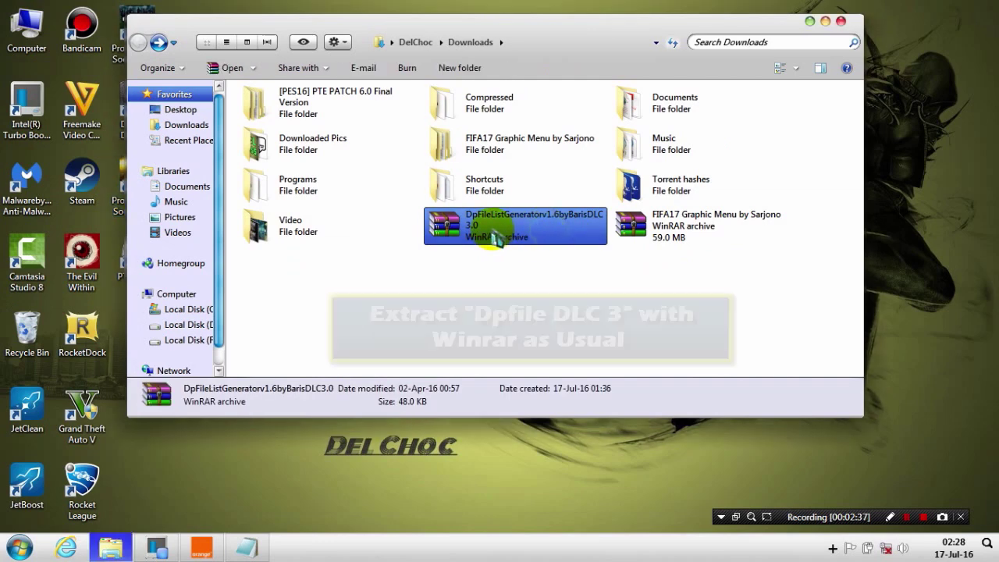
right_click(506, 231)
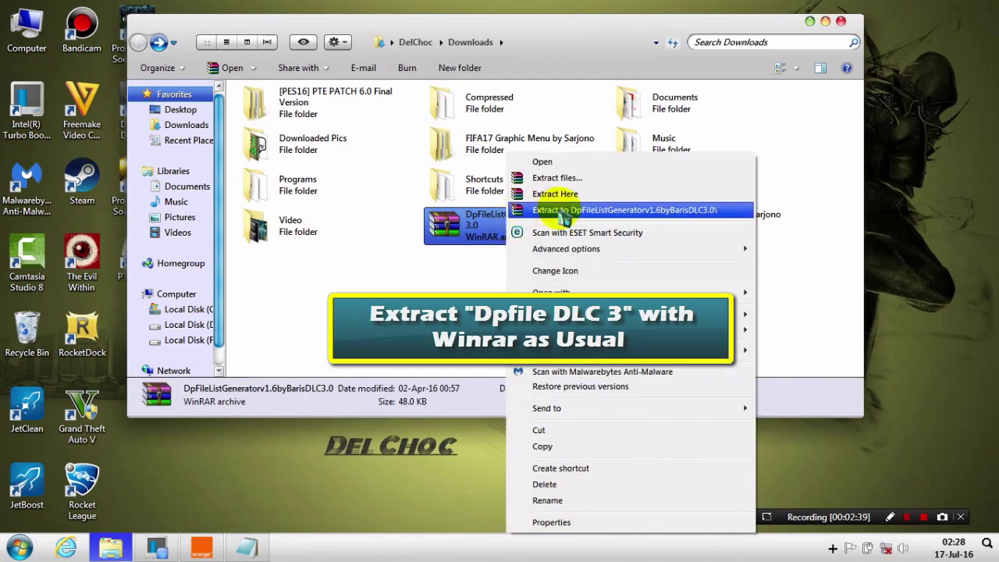
click(580, 210)
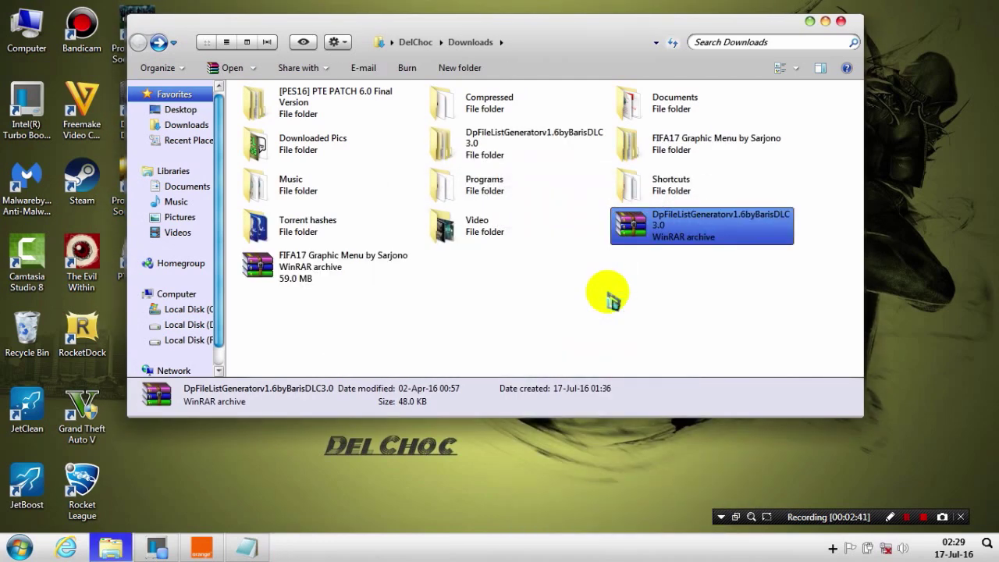
click(521, 143)
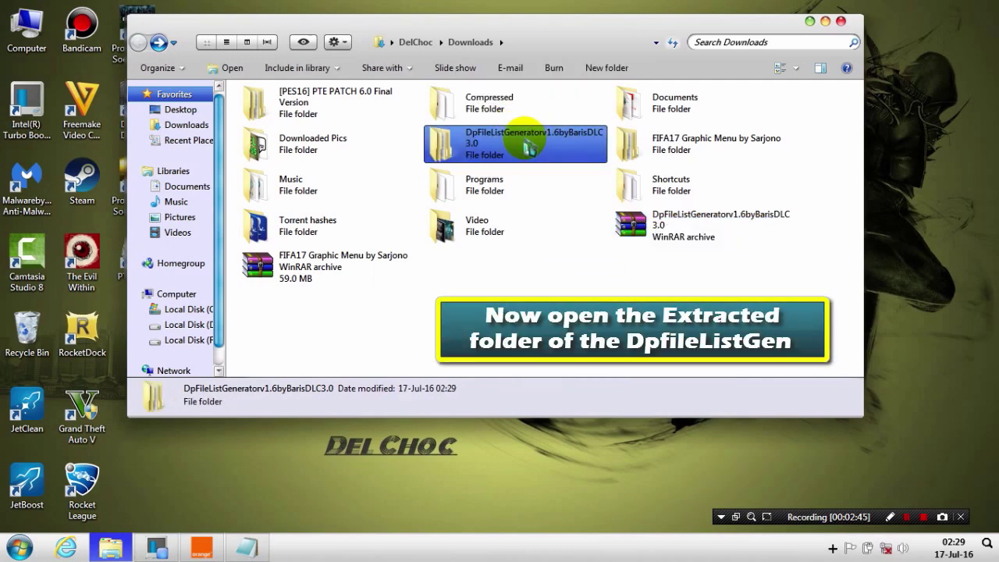
double_click(503, 150)
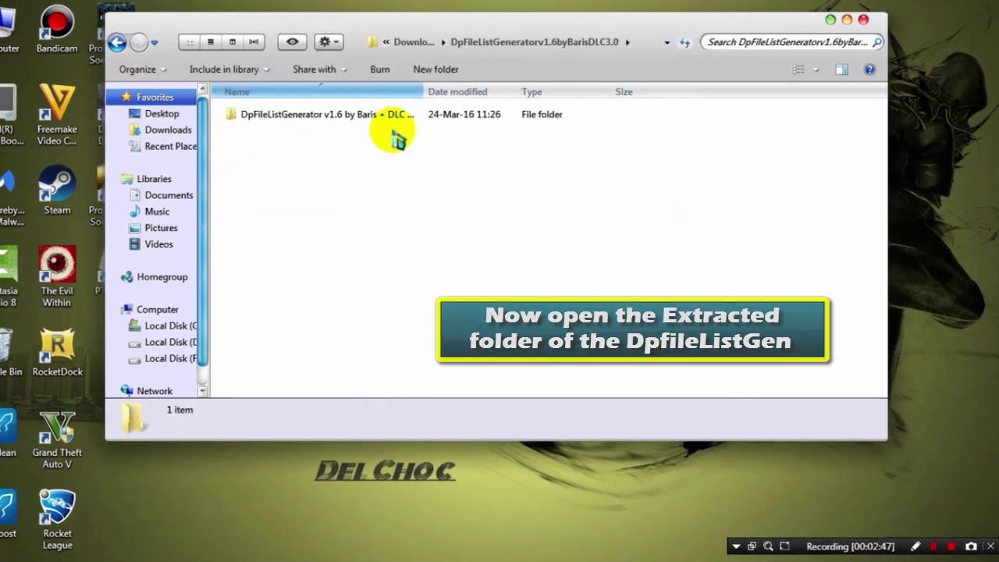
Go into the DpFileListGenerator v1.6 folder's DpFileListGeneratorData subfolder and open the DlcDb file with Notepad
click(504, 148)
double_click(320, 143)
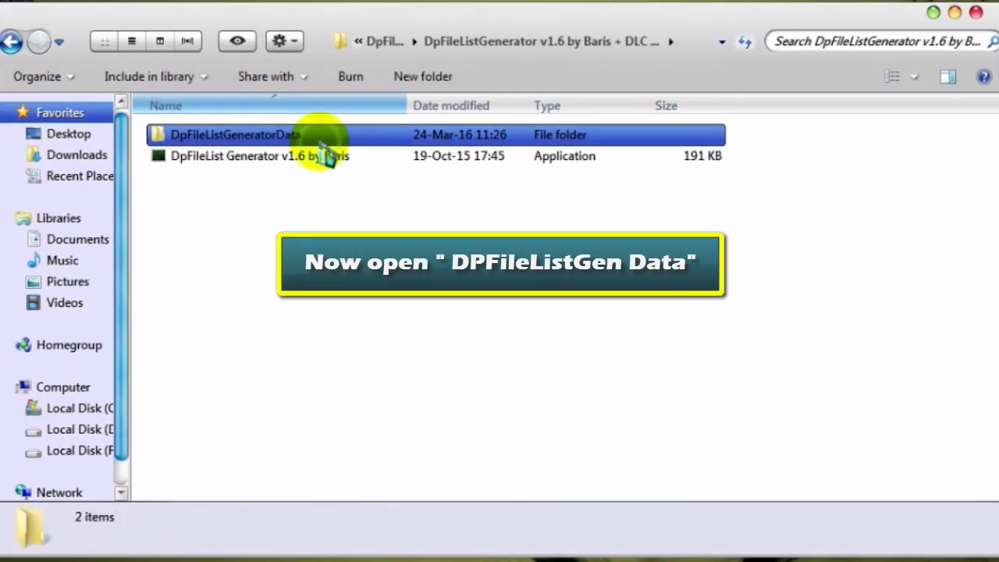
double_click(242, 140)
click(250, 145)
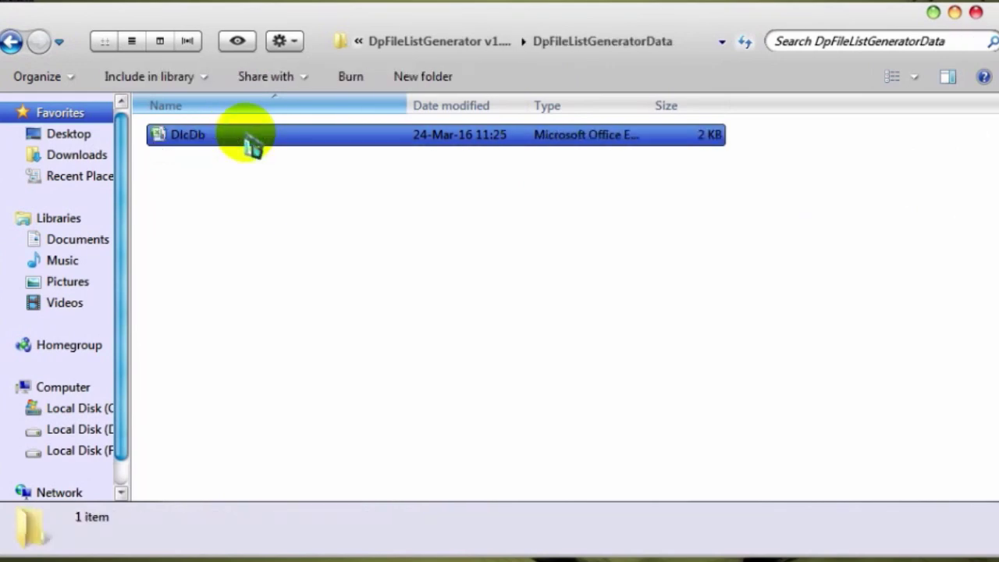
right_click(291, 134)
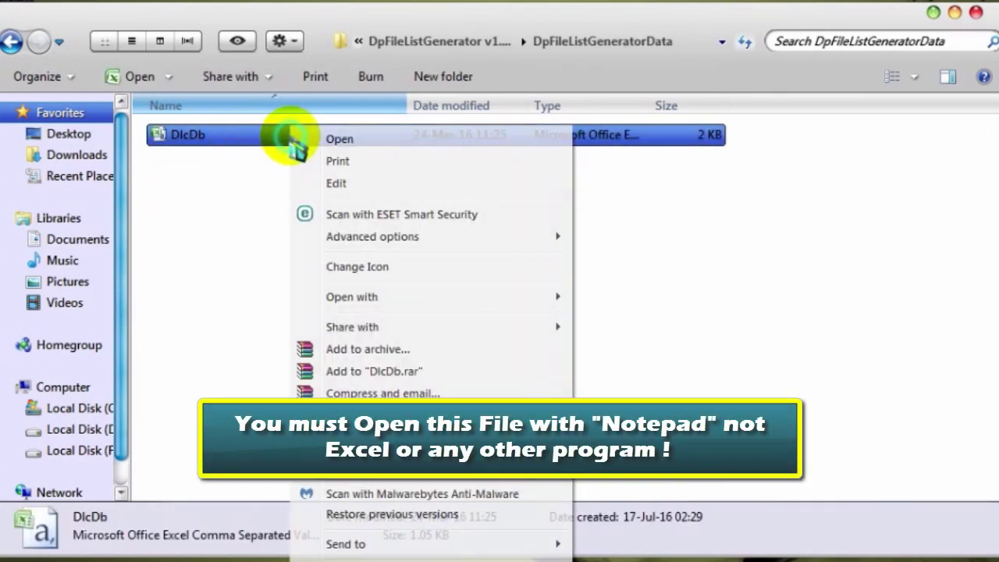
mouse_move(434, 301)
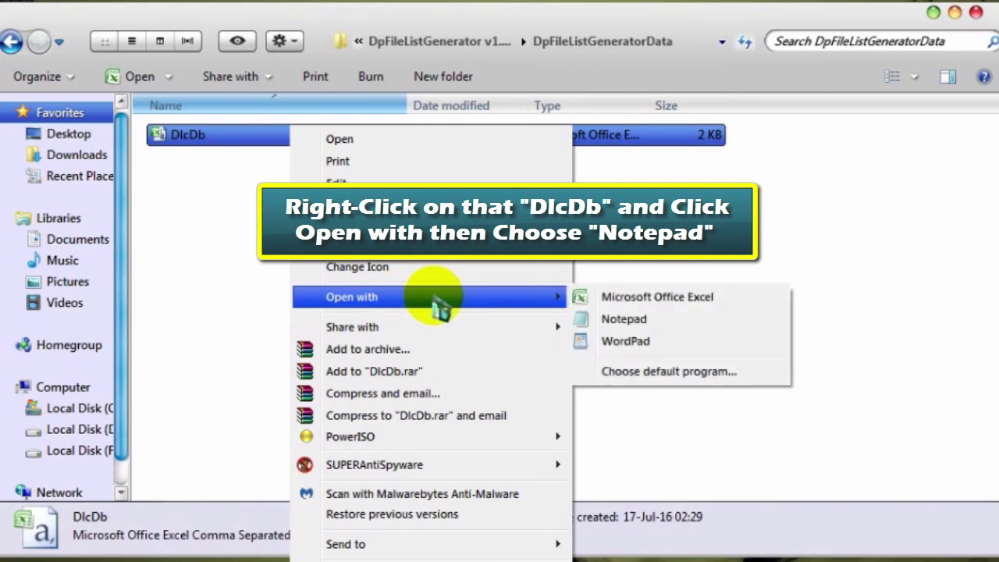
click(624, 320)
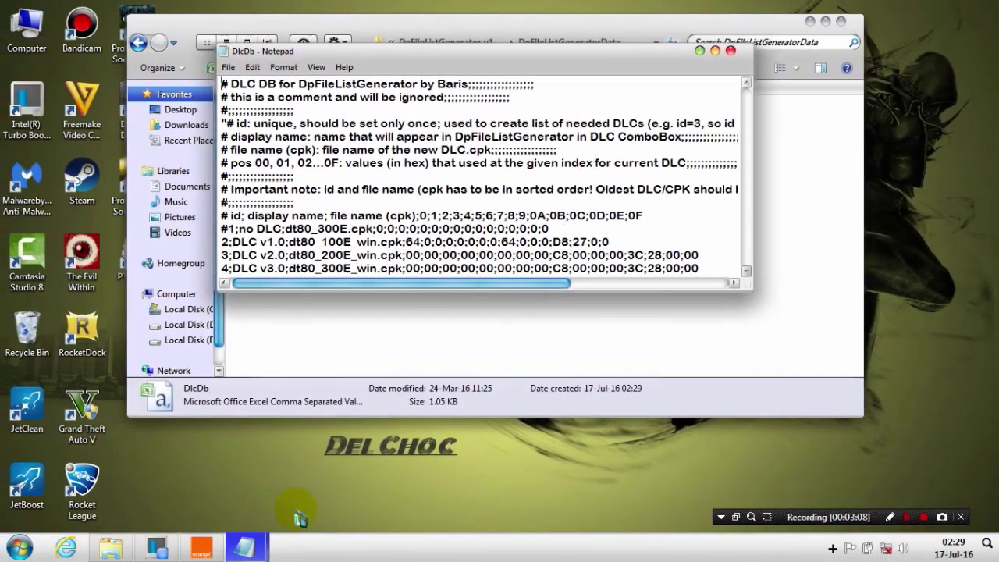
Copy the DLC v4.0 code line under "Add this Code in DlcDb" from the PTE 6.0 Add CPK file note and minimize the note
mouse_move(266, 550)
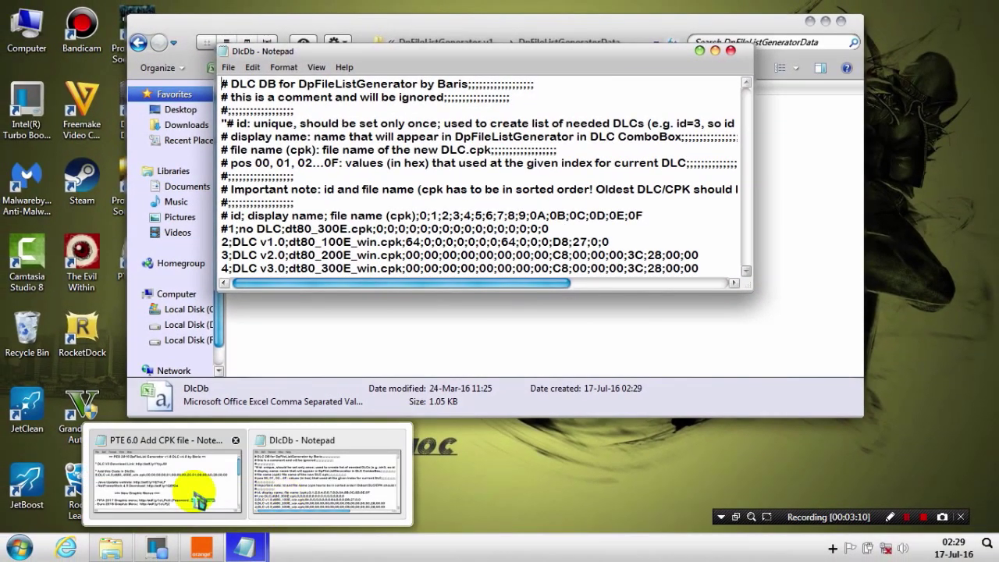
click(194, 490)
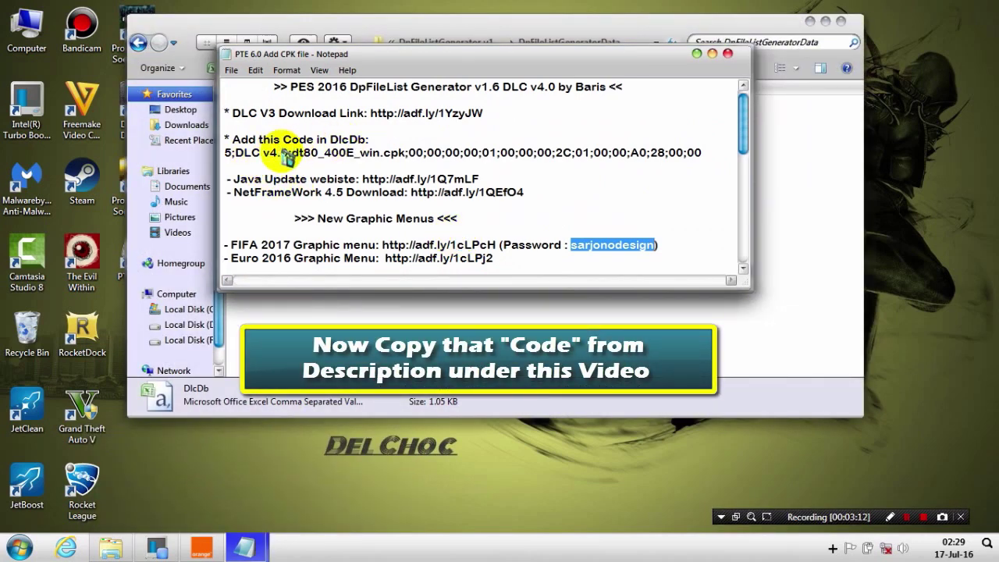
drag(225, 153, 656, 153)
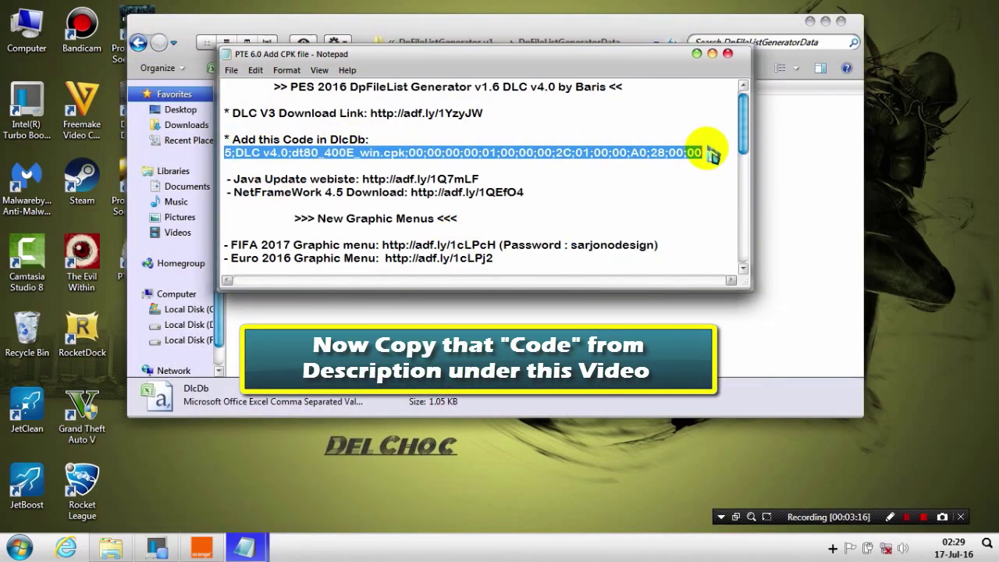
right_click(553, 153)
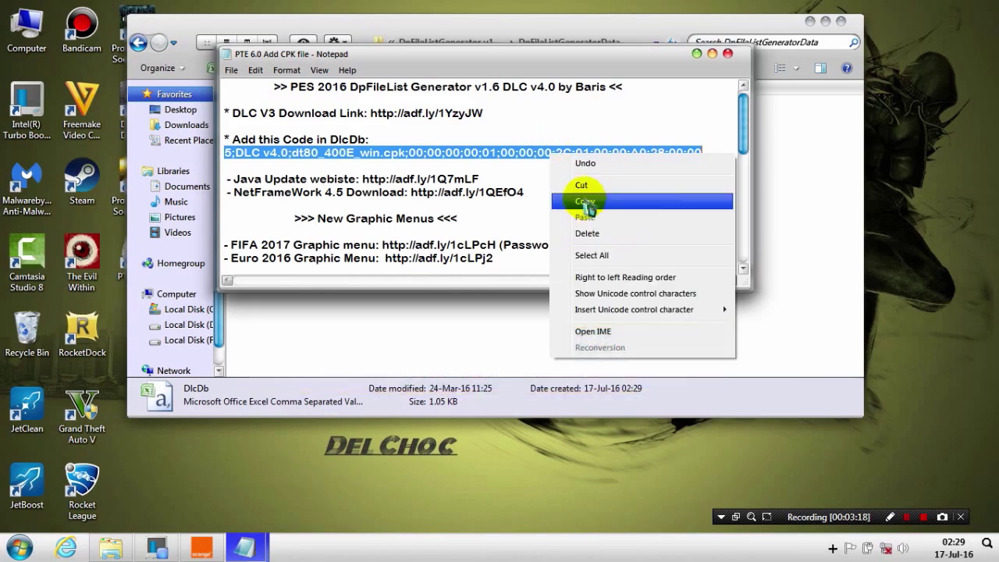
click(586, 201)
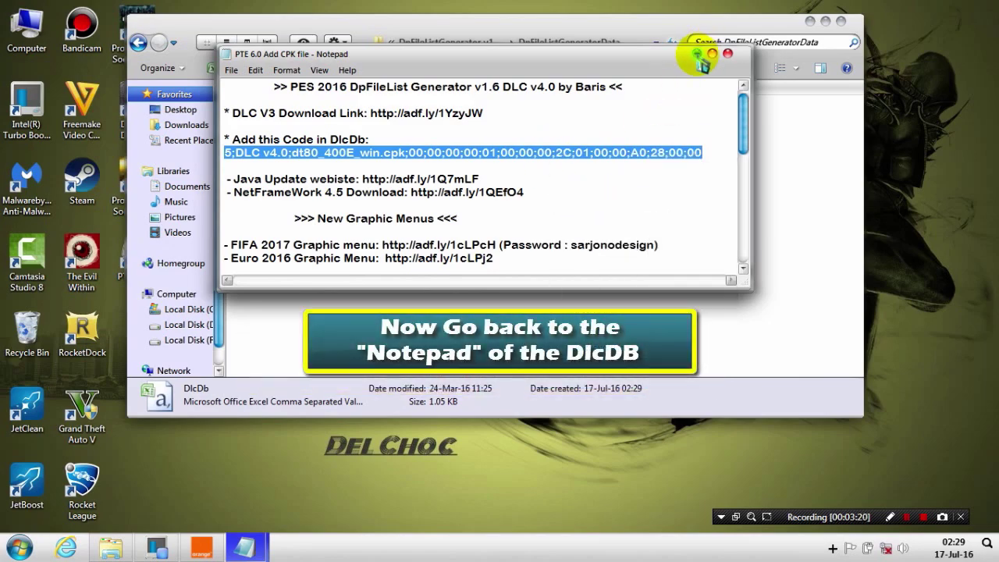
click(697, 55)
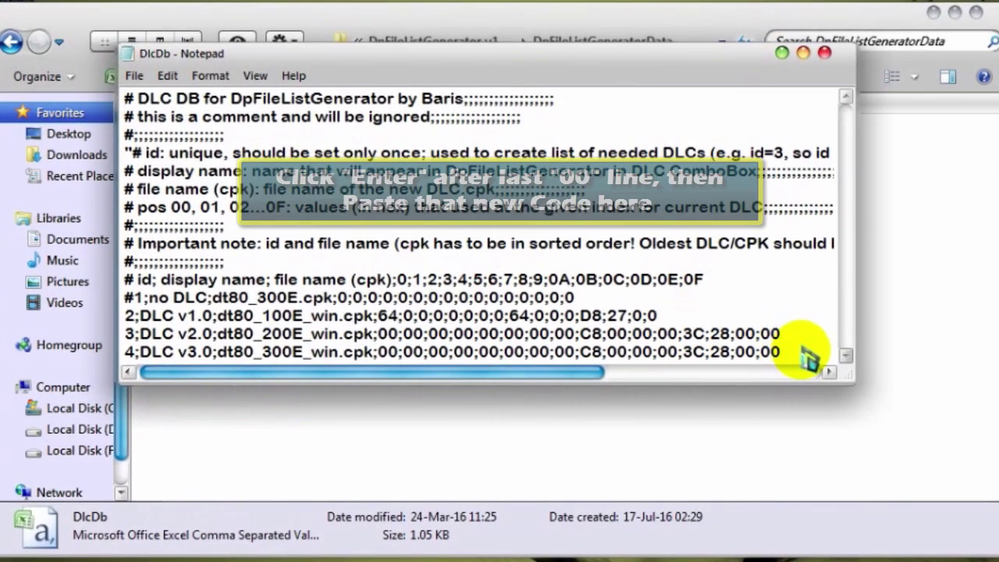
Paste the copied 5;DLC v4.0;dt80_400E_win.cpk code as a new last line in DlcDb, then save and close the file
click(800, 357)
key(Return)
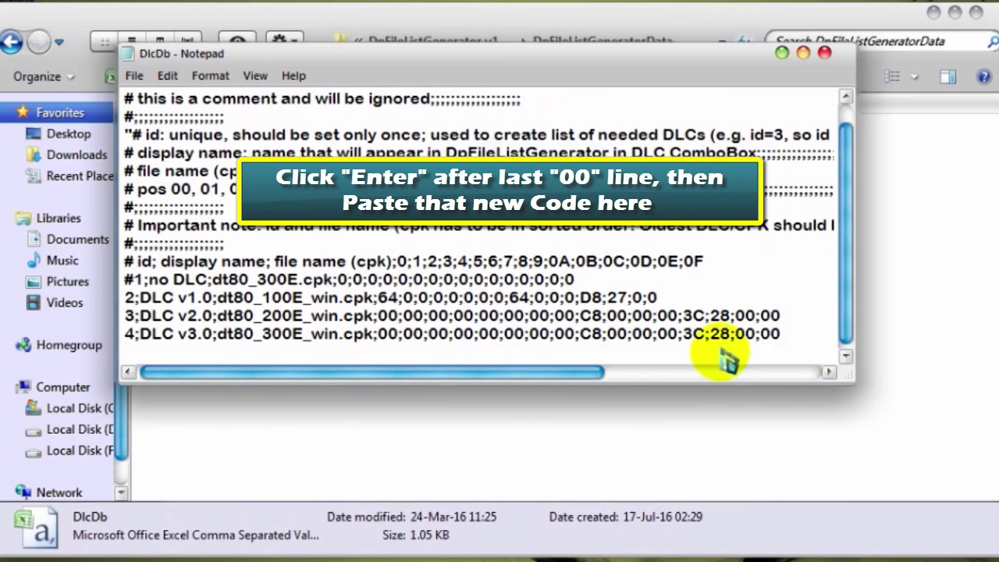
right_click(427, 368)
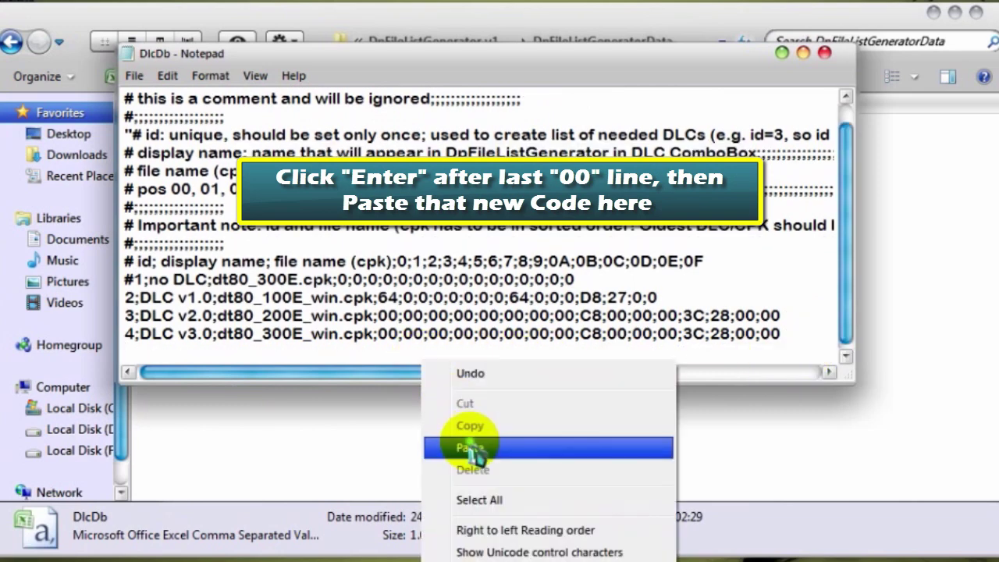
click(473, 445)
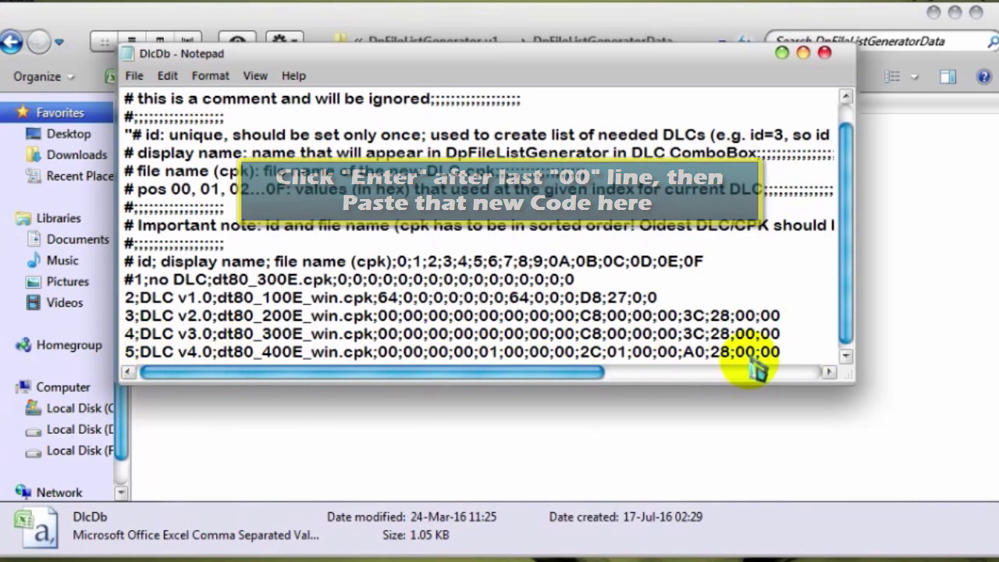
click(134, 75)
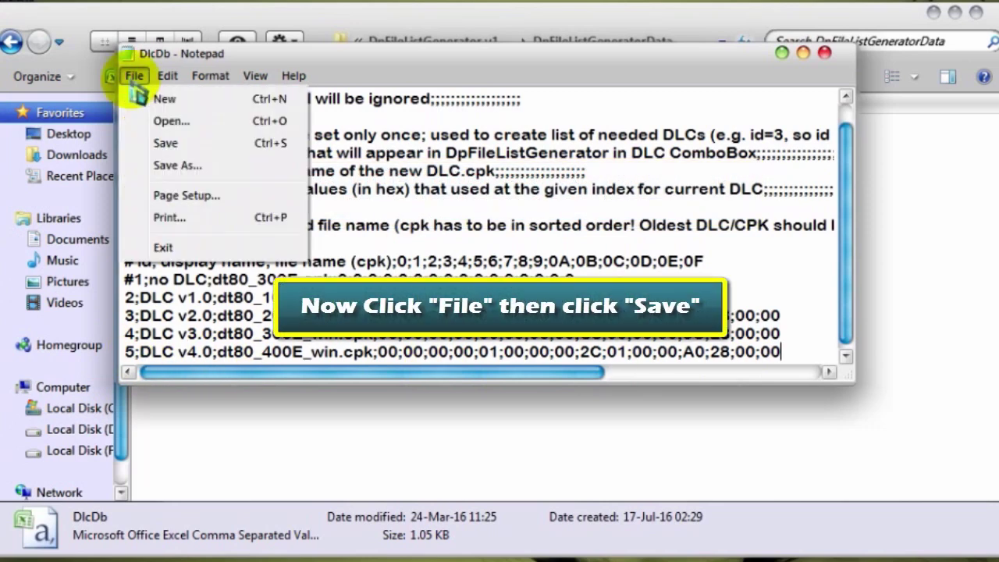
click(166, 144)
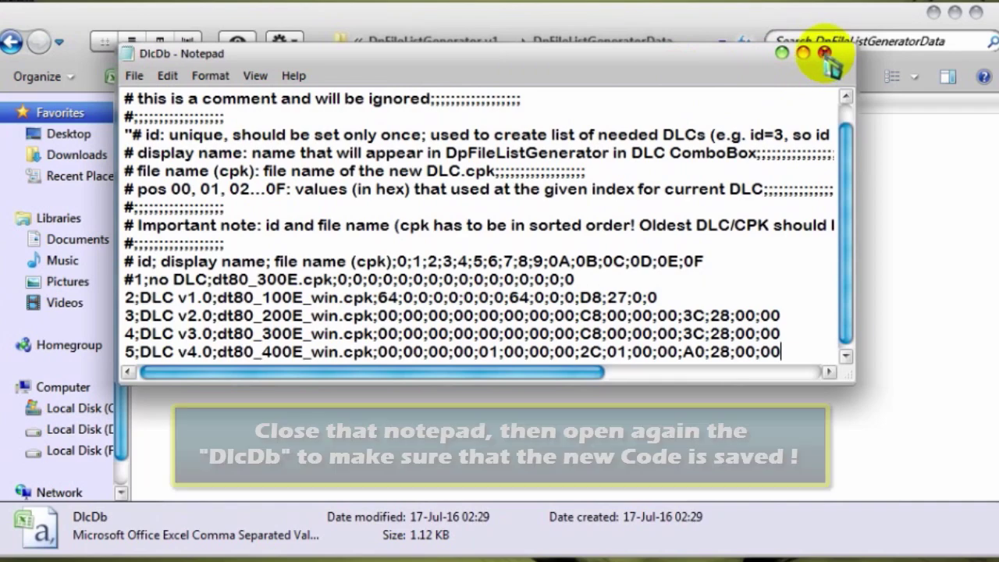
click(824, 54)
Reopen DlcDb with Notepad, check its last lines for the DLC v4.0 entry, and close it
click(349, 145)
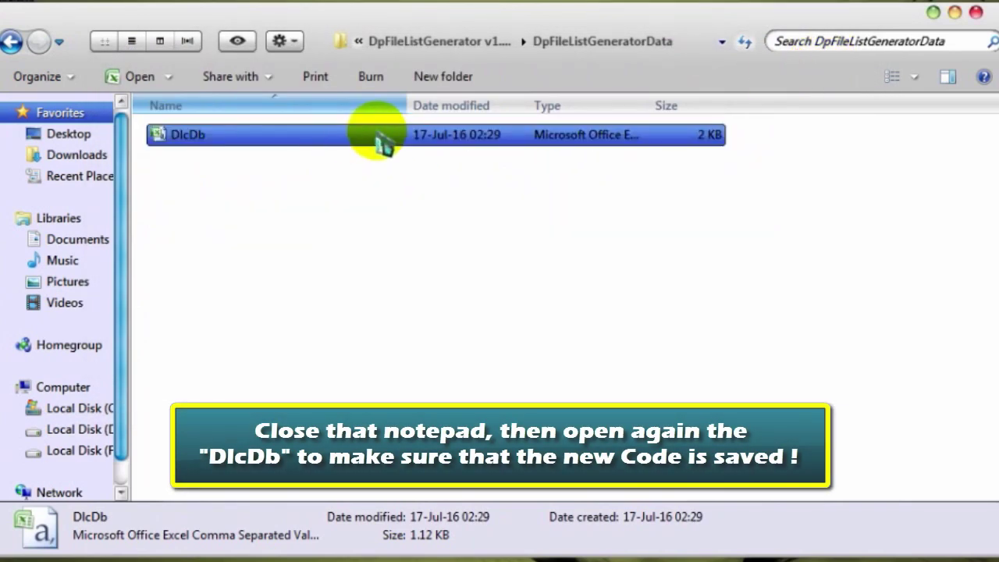
right_click(380, 139)
mouse_move(661, 300)
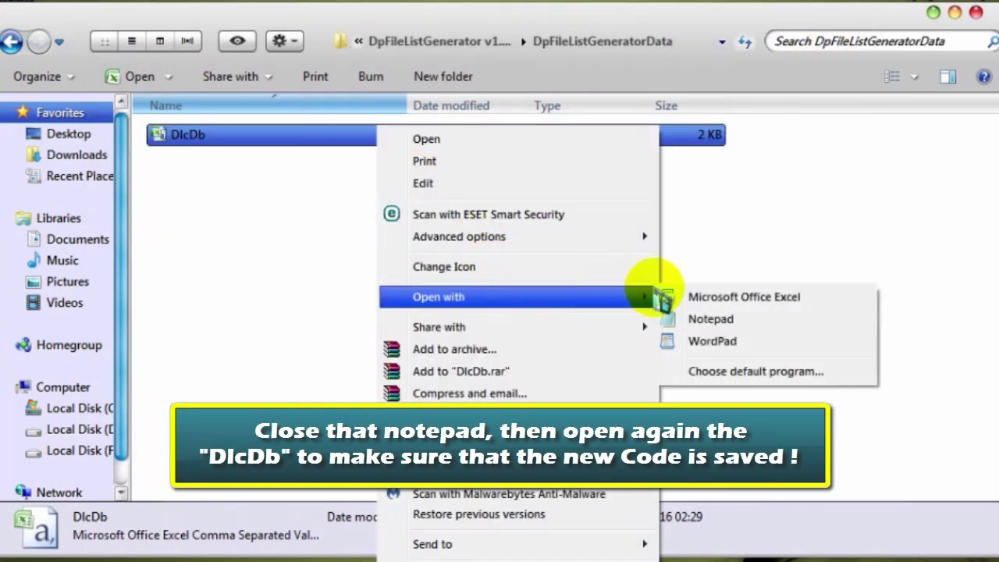
click(733, 322)
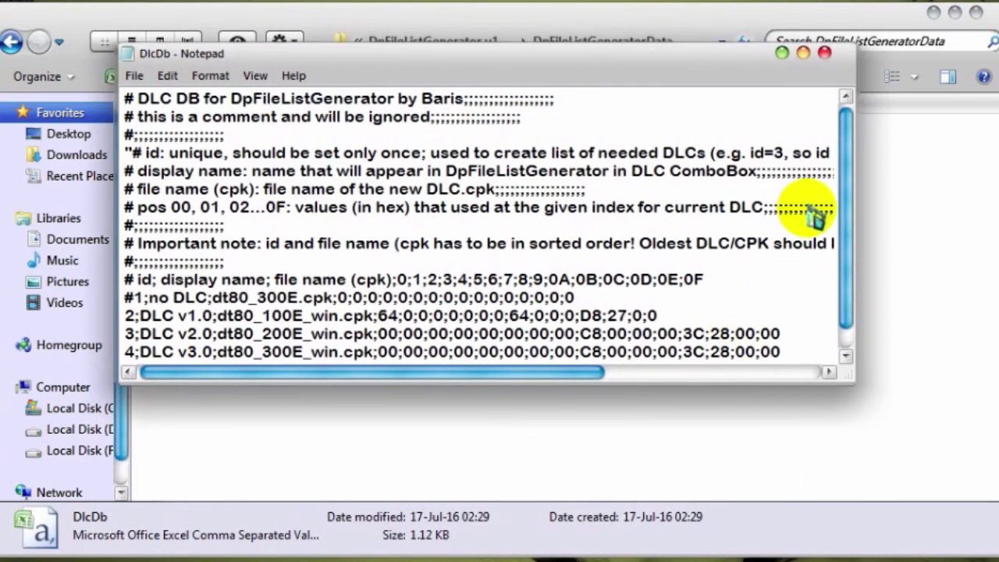
drag(848, 181, 849, 222)
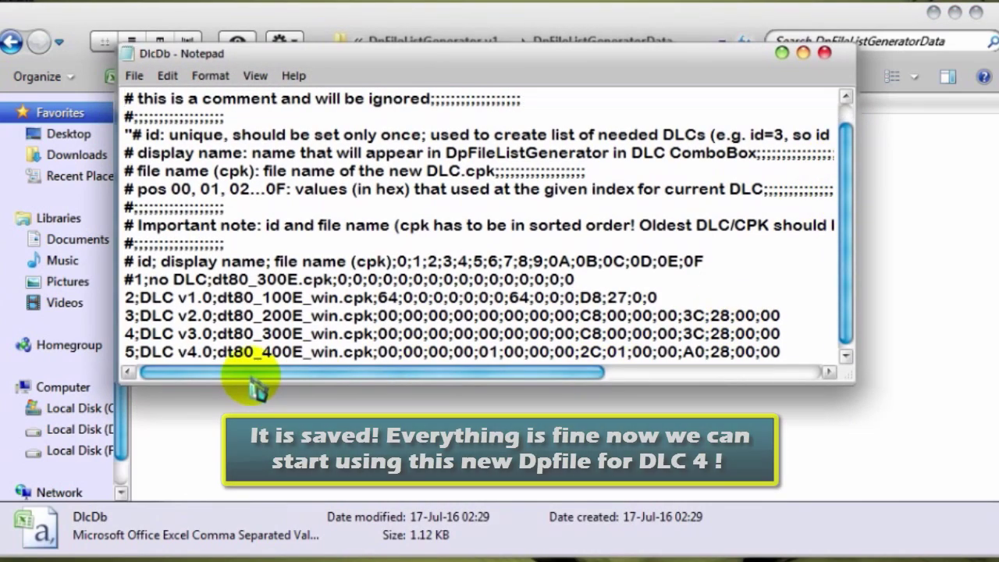
click(826, 53)
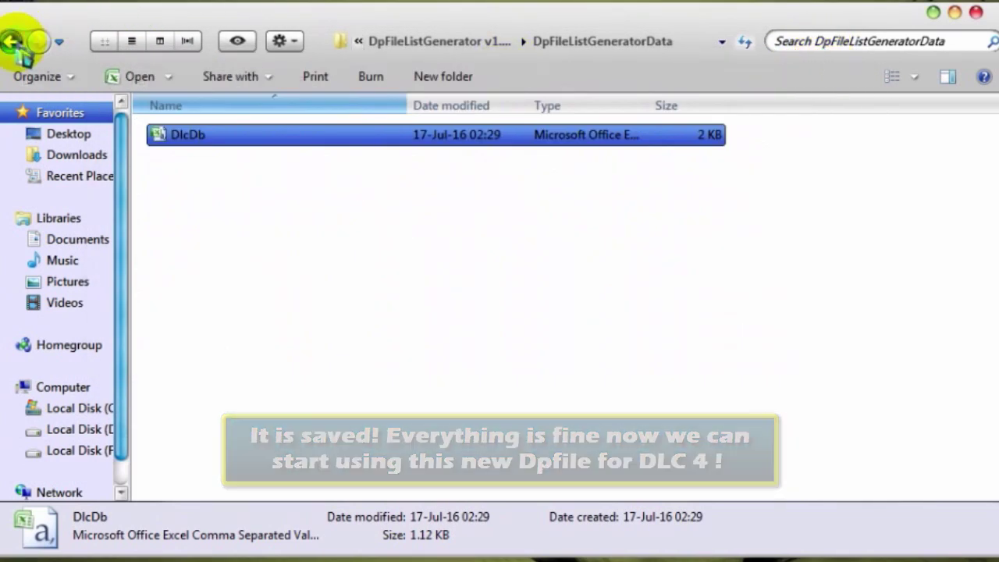
Run DpFileList Generator v1.6 by Baris as administrator from the parent folder and start choosing the Cpk path
click(14, 43)
click(318, 173)
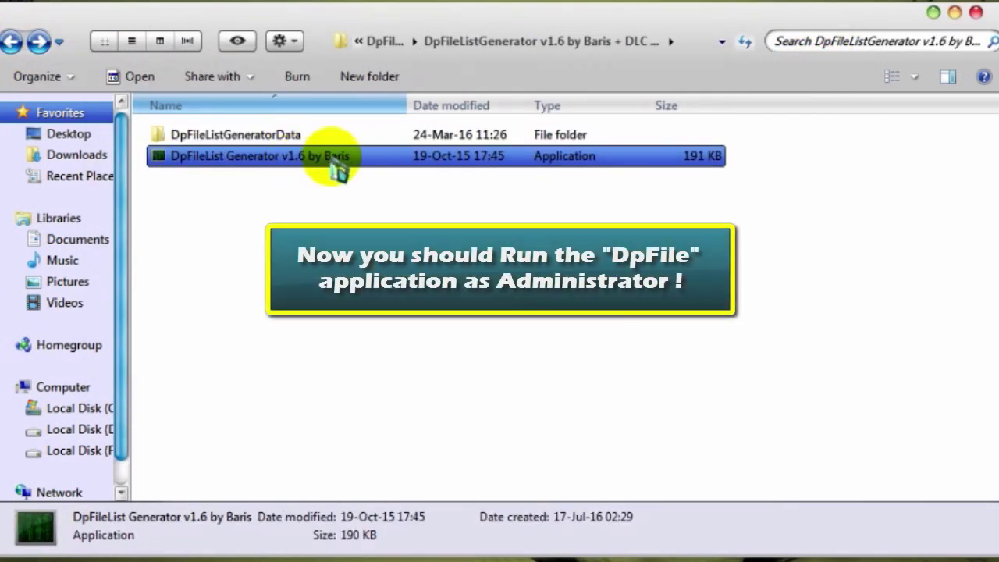
right_click(333, 161)
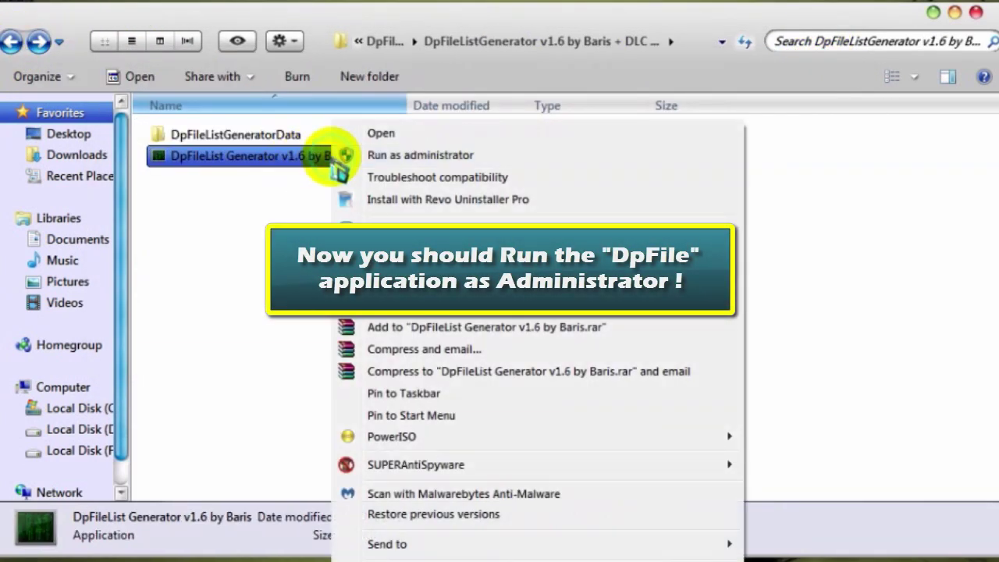
click(418, 155)
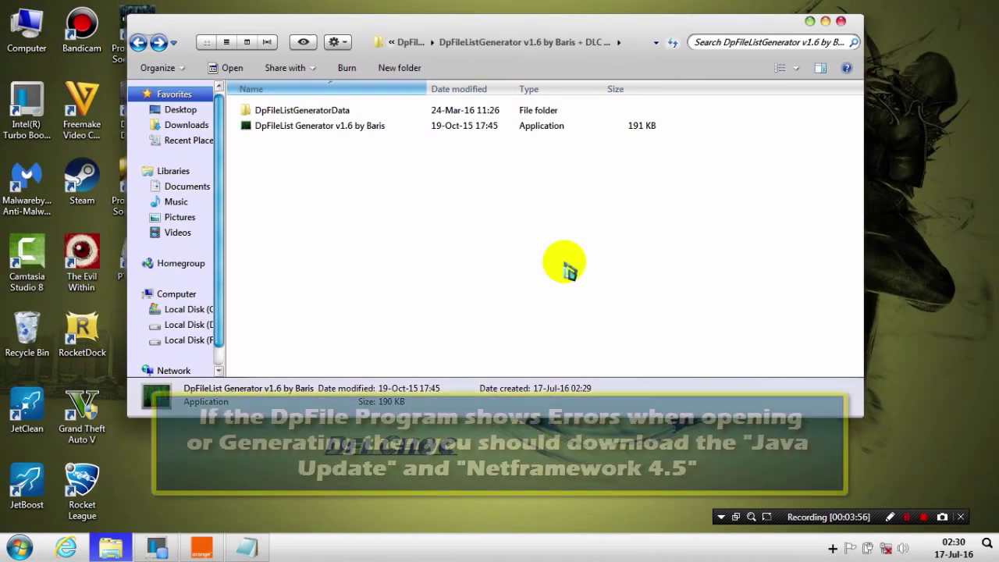
click(812, 22)
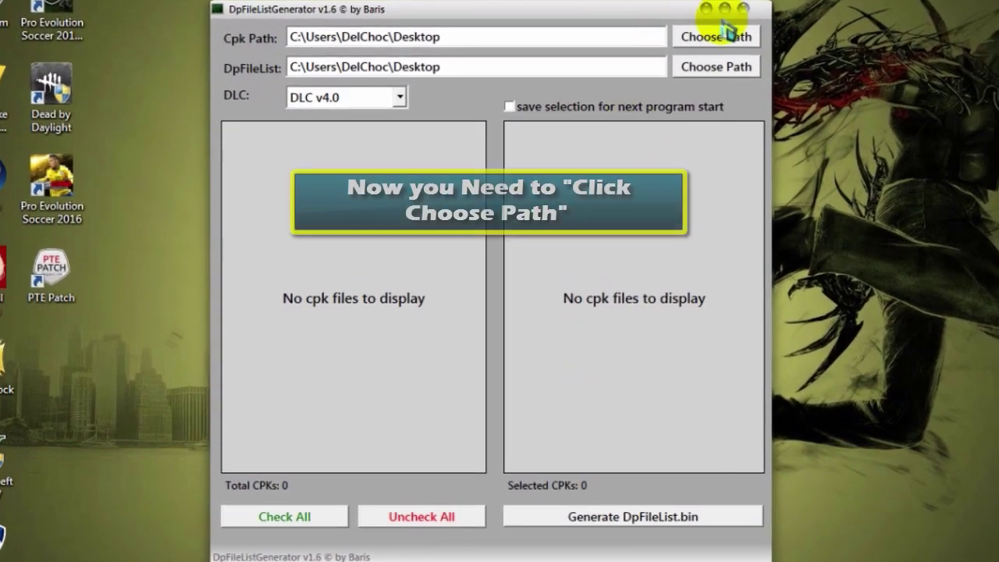
click(709, 45)
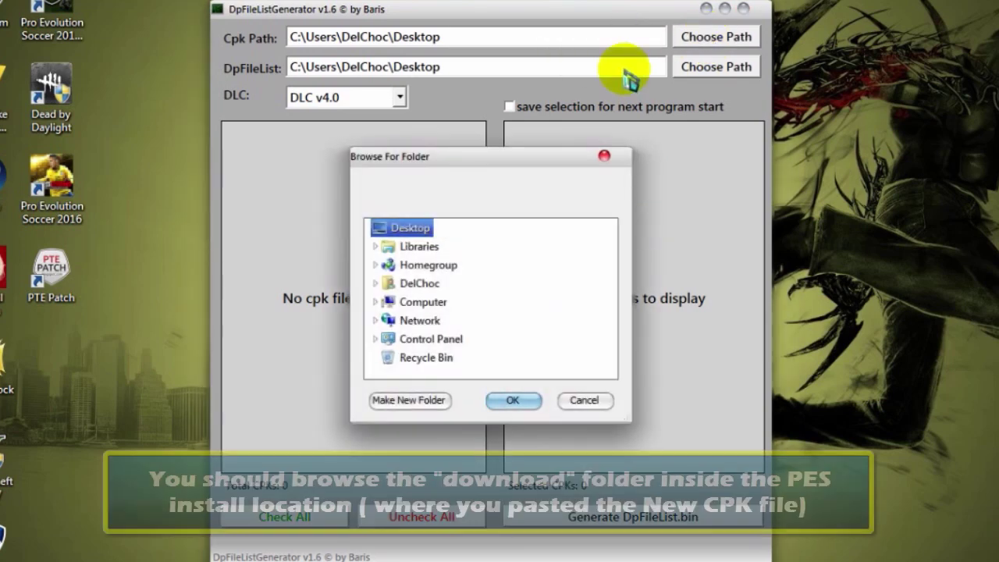
Open the file location of the Pro Evolution Soccer 2016 shortcut, examine the full path containing the download folder, and close the window
click(47, 202)
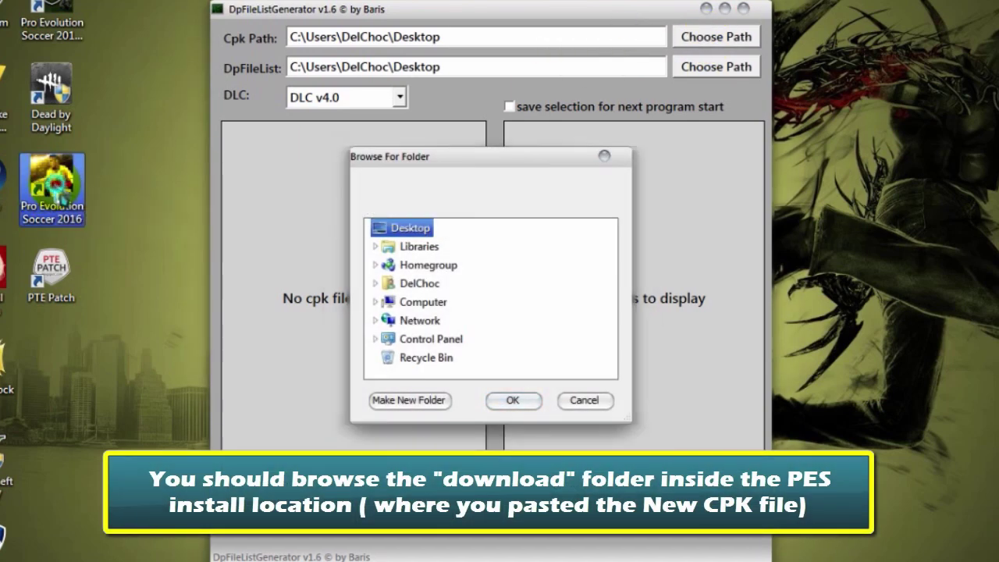
right_click(64, 197)
click(125, 134)
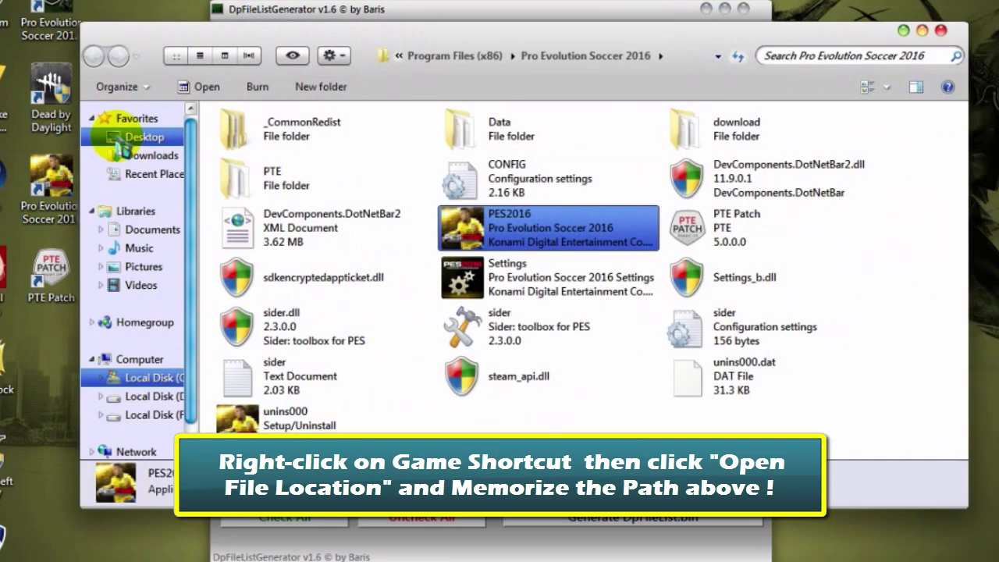
click(746, 137)
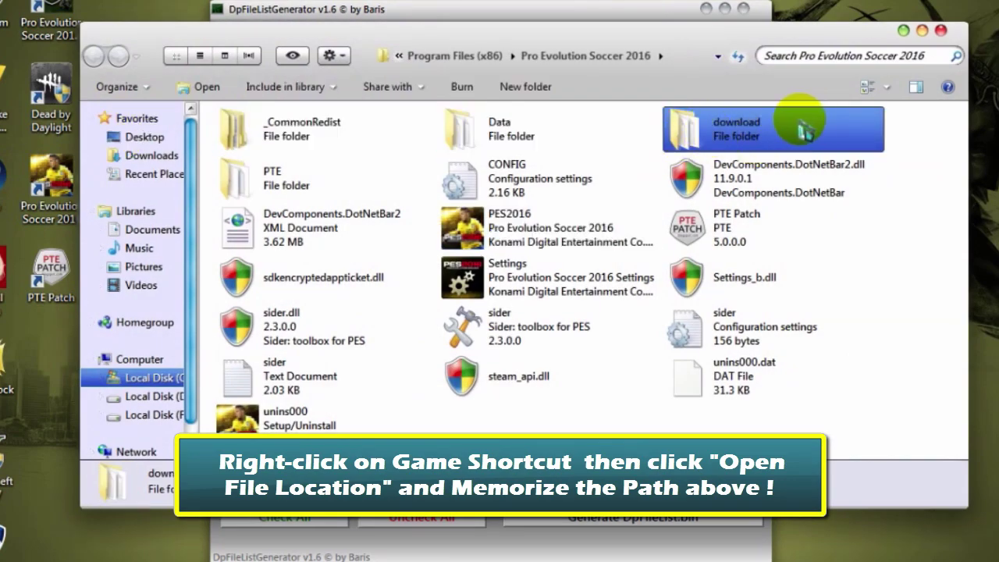
click(683, 58)
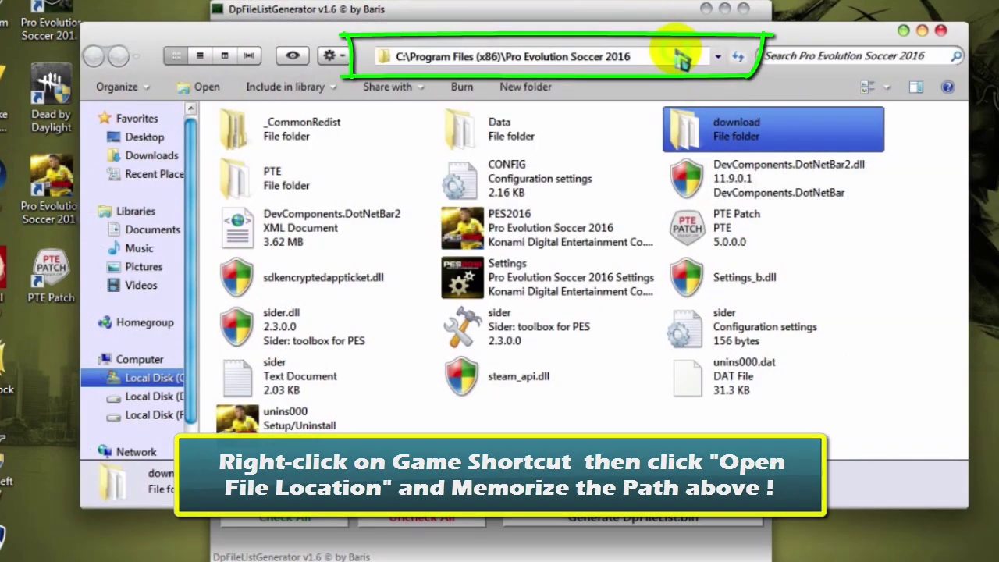
drag(683, 58, 400, 56)
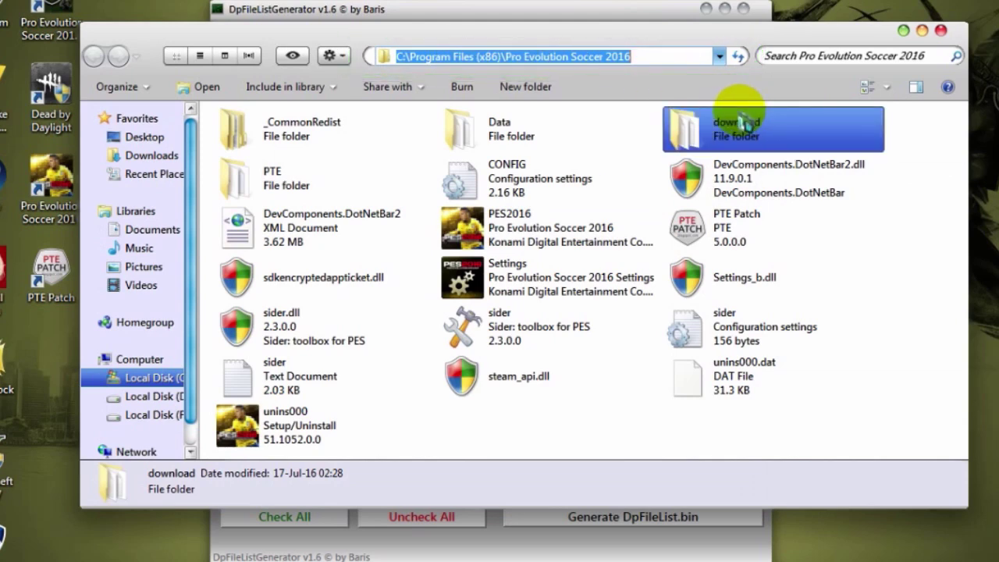
click(940, 31)
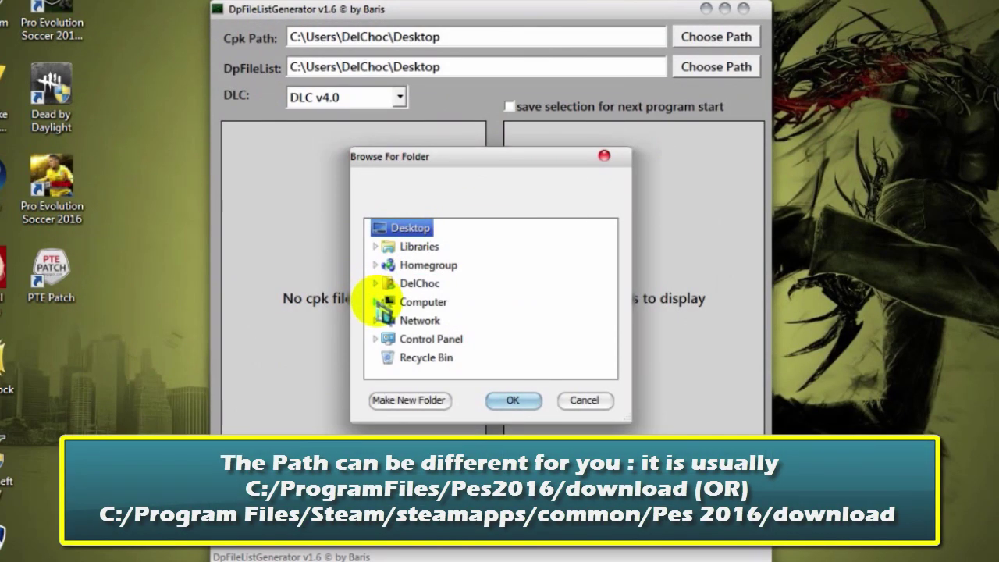
Set the Cpk path to C:\Program Files (x86)\Pro Evolution Soccer 2016\download
click(375, 302)
click(412, 302)
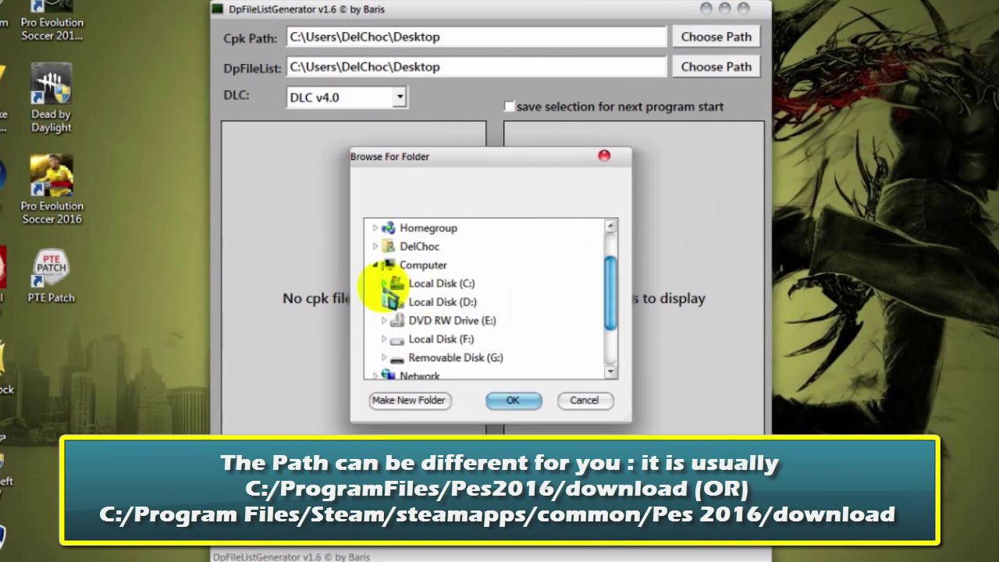
click(383, 284)
click(393, 377)
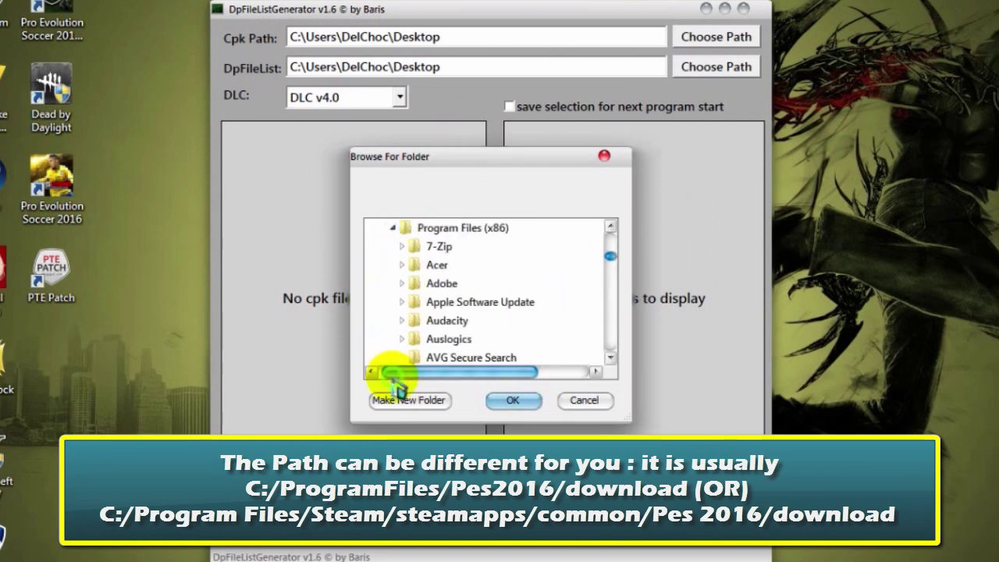
drag(611, 261, 613, 311)
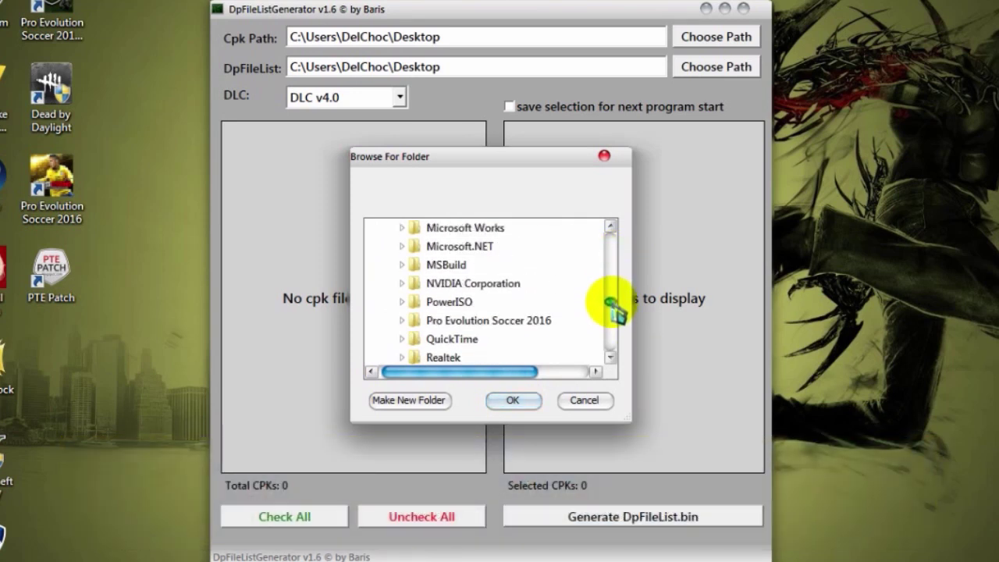
click(401, 320)
click(459, 321)
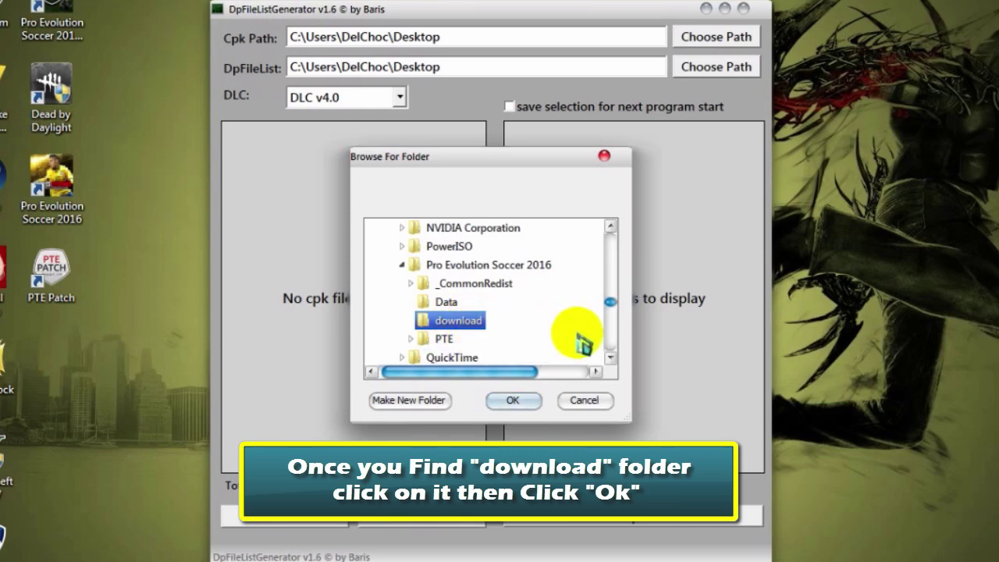
click(512, 401)
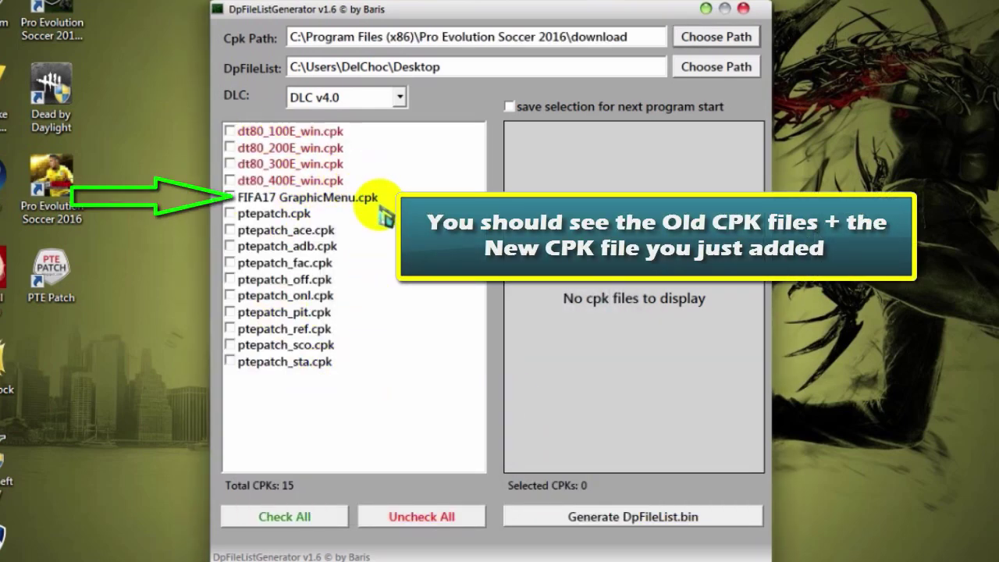
Keep DLC v4.0 selected and include all CPK files except ptepatch_onl.cpk, with FIFA17 GraphicMenu.cpk last in the order
click(399, 98)
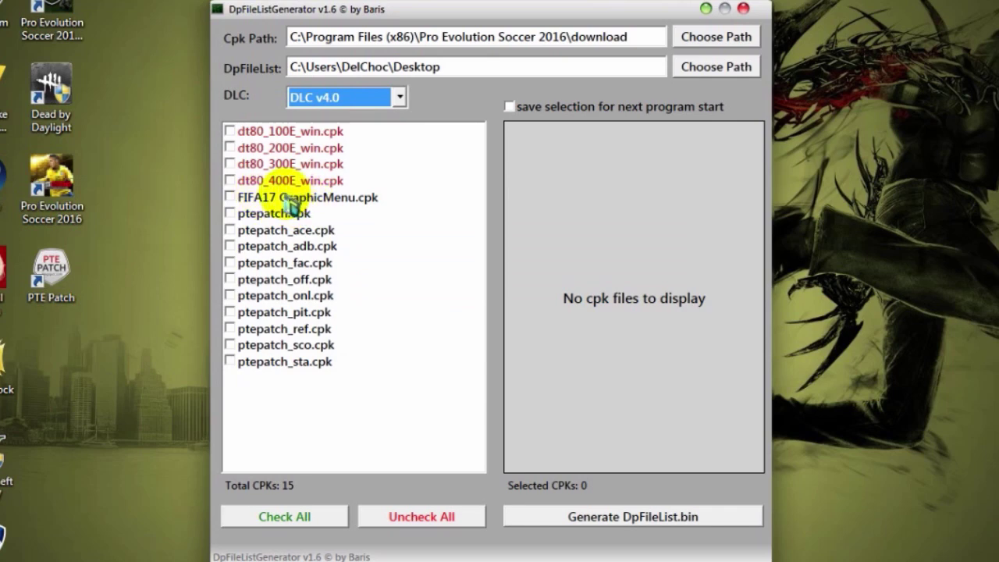
click(269, 519)
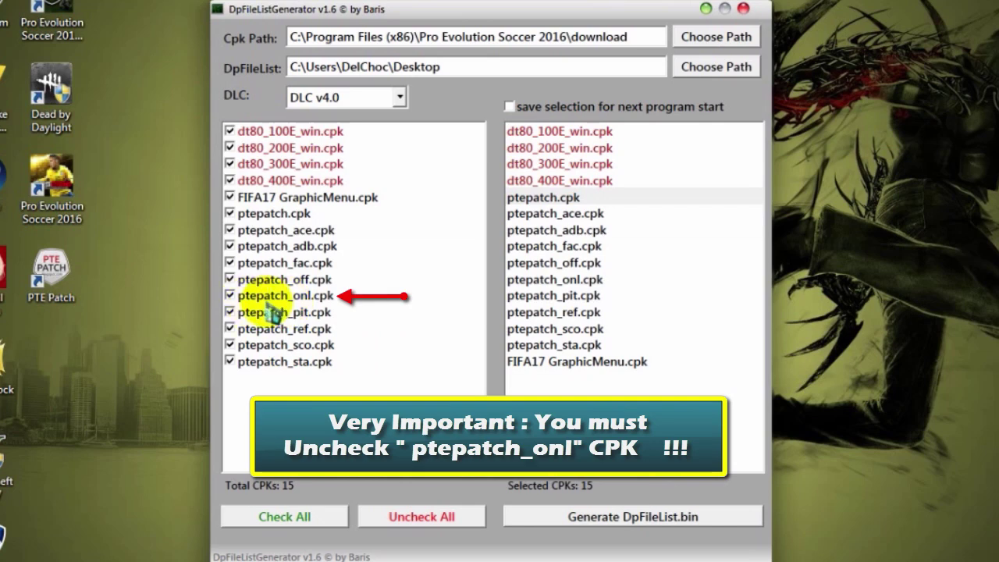
click(230, 296)
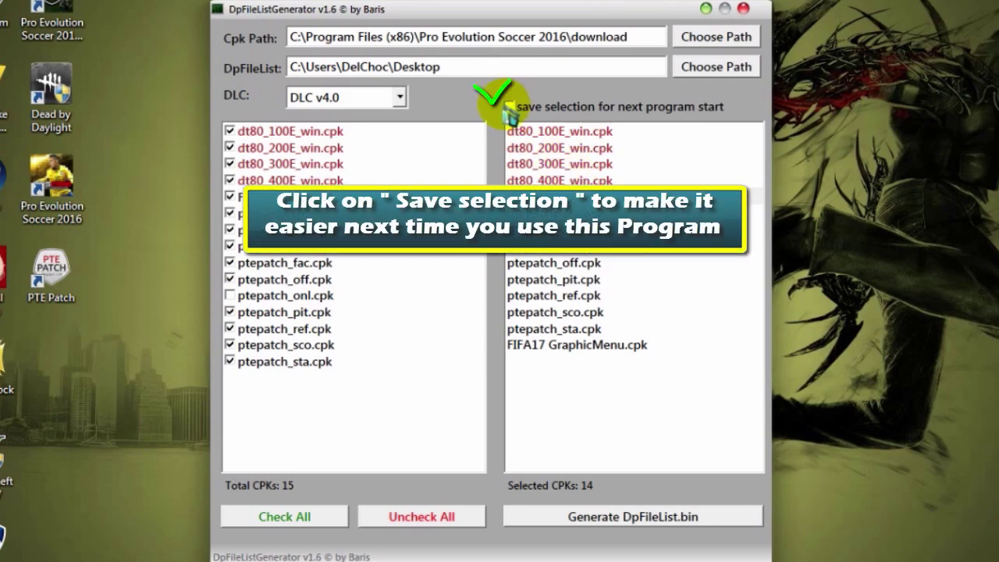
Save the selection for the next program start, generate DpFileList.bin, and close the generator
click(600, 521)
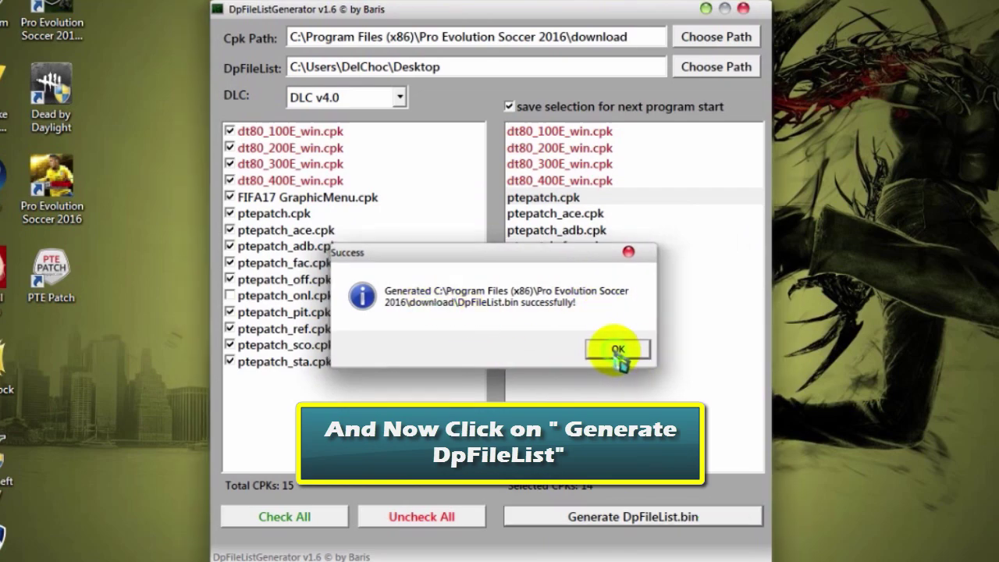
click(618, 349)
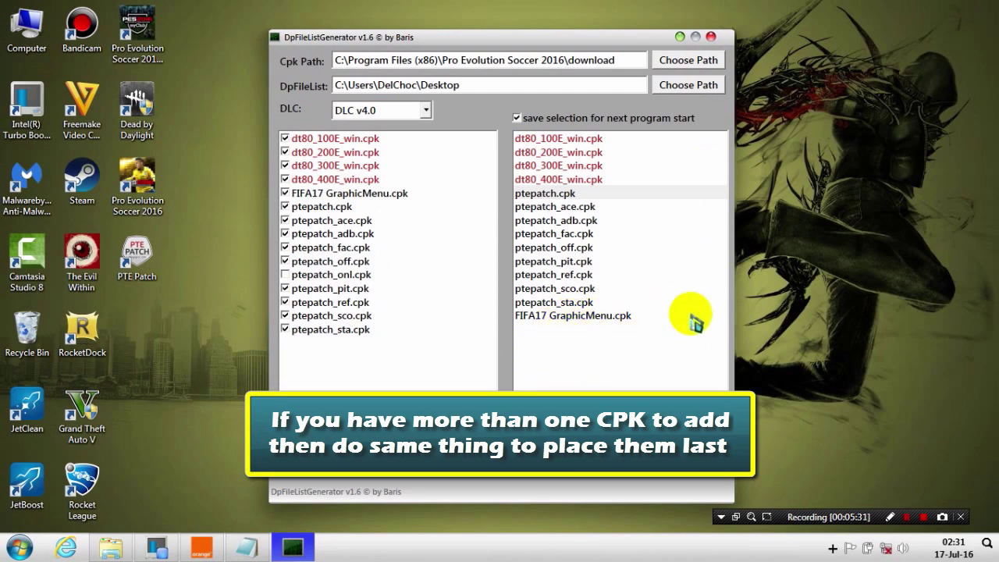
click(711, 37)
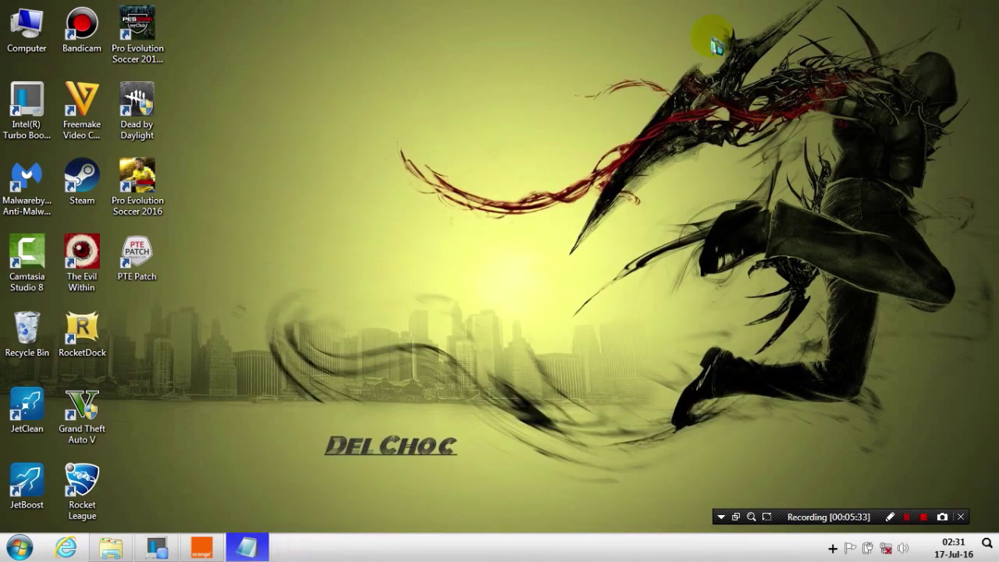
Open the Pro Evolution Soccer 2016 shortcut's file location and copy the new DpFileList file from the download folder
right_click(137, 199)
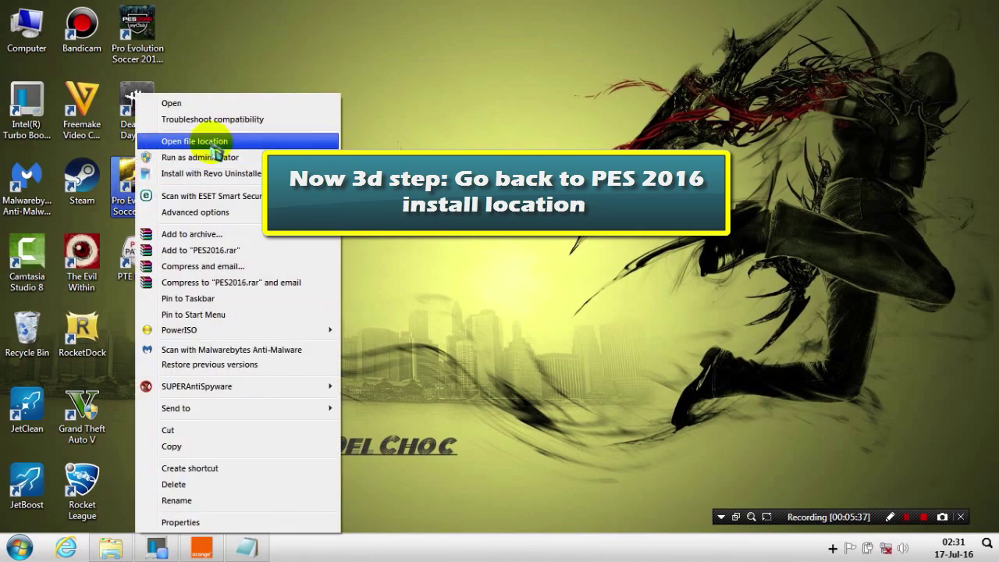
click(207, 143)
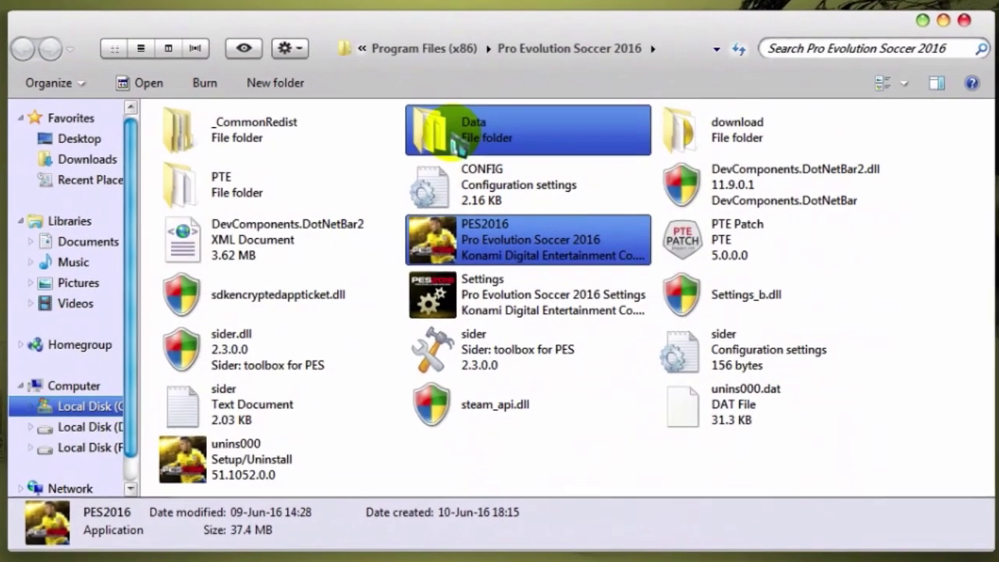
double_click(761, 133)
click(361, 141)
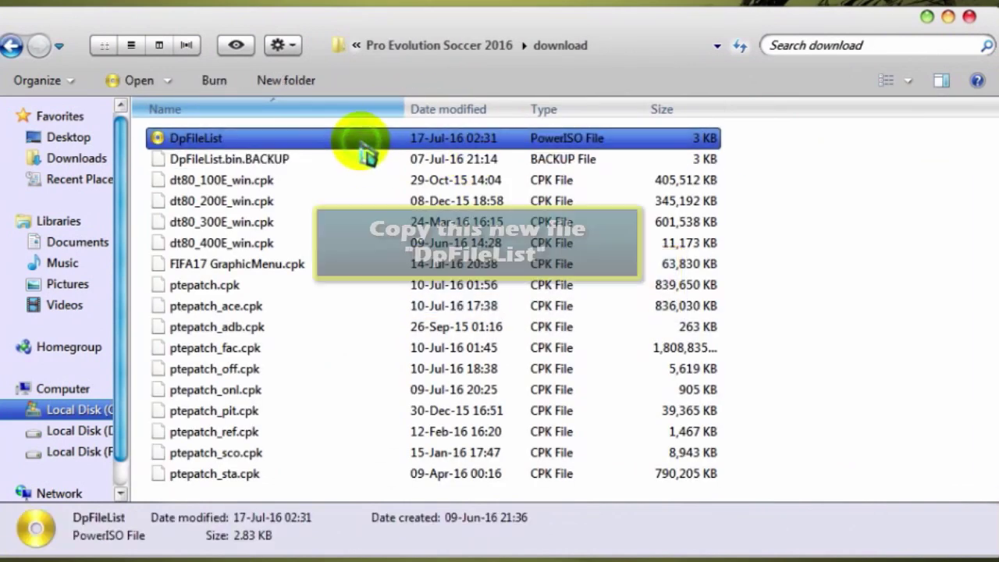
right_click(285, 134)
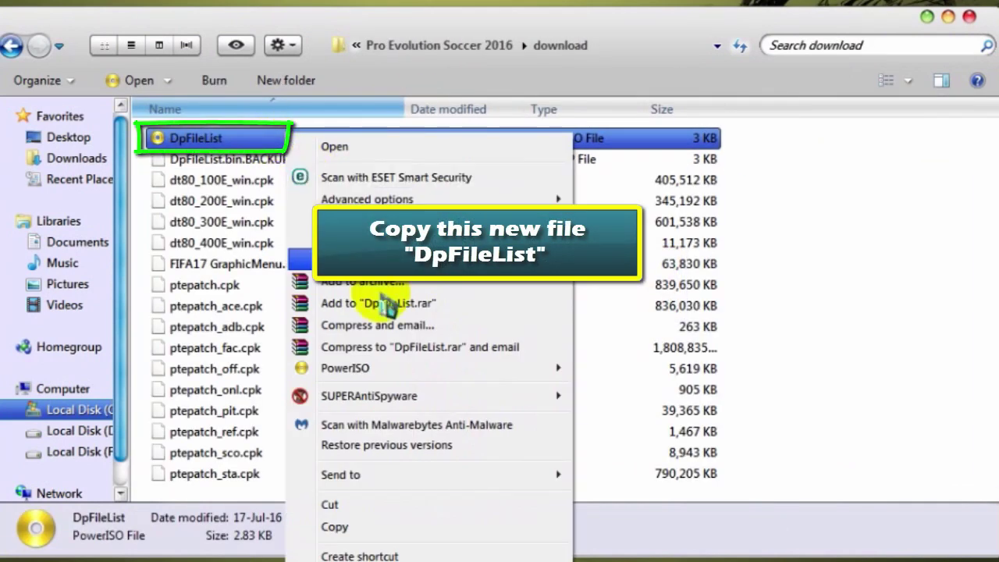
click(335, 529)
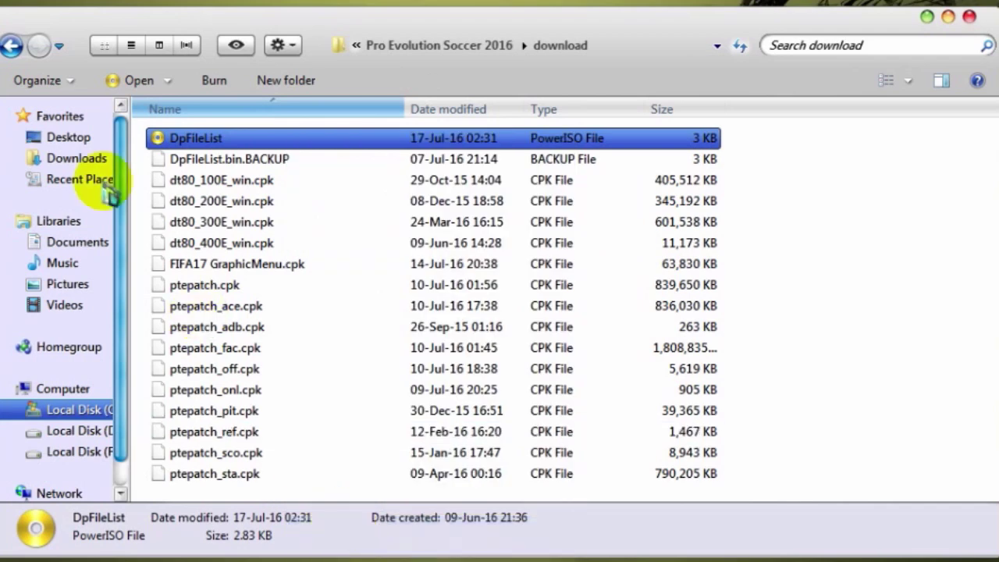
Return to the Pro Evolution Soccer 2016 folder and open the Offline Mode folder inside PTE\Mode
click(12, 45)
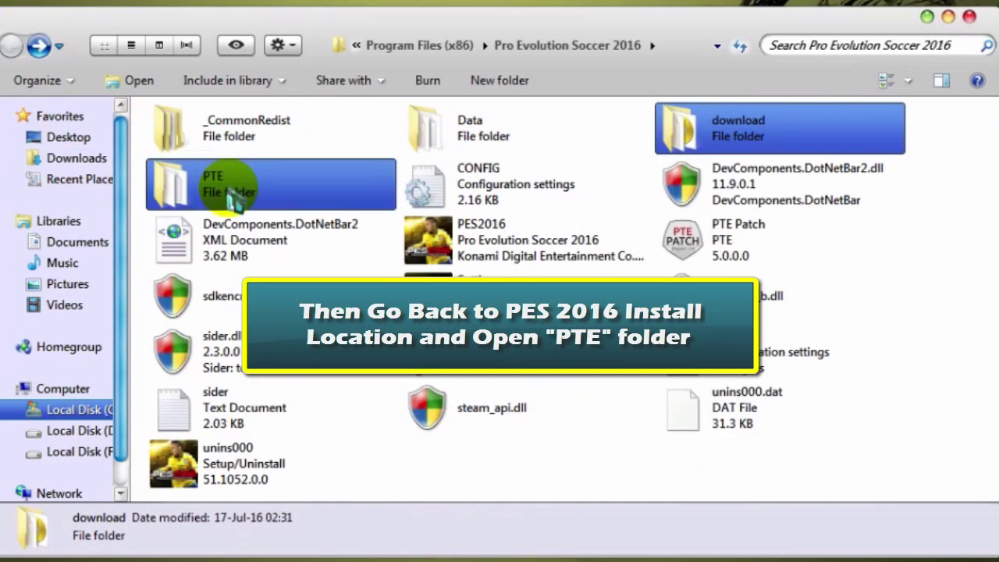
click(319, 193)
double_click(265, 188)
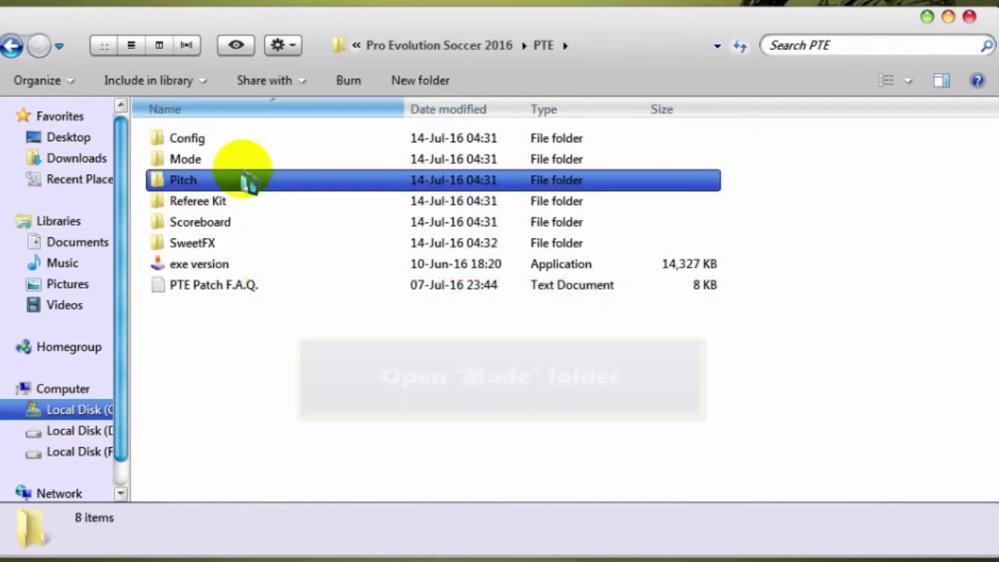
click(238, 160)
double_click(250, 160)
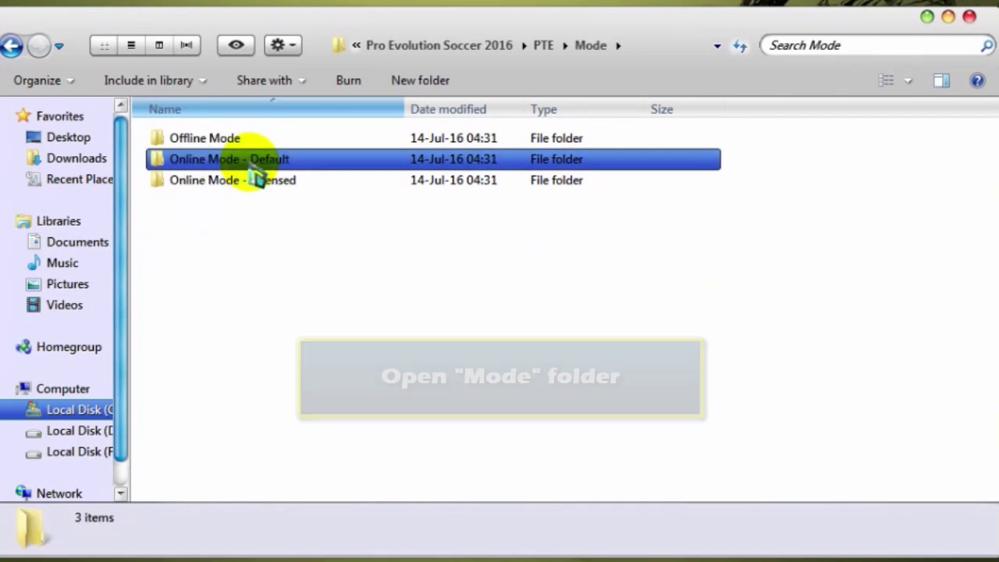
click(228, 140)
double_click(269, 143)
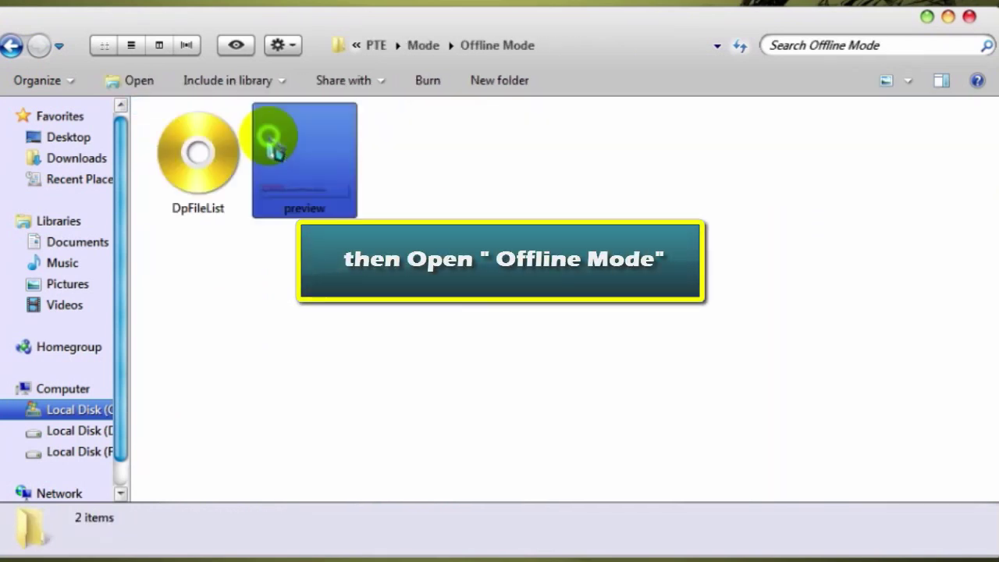
Paste the copied DpFileList into the Offline Mode folder, replacing the existing file, and close the window
right_click(353, 316)
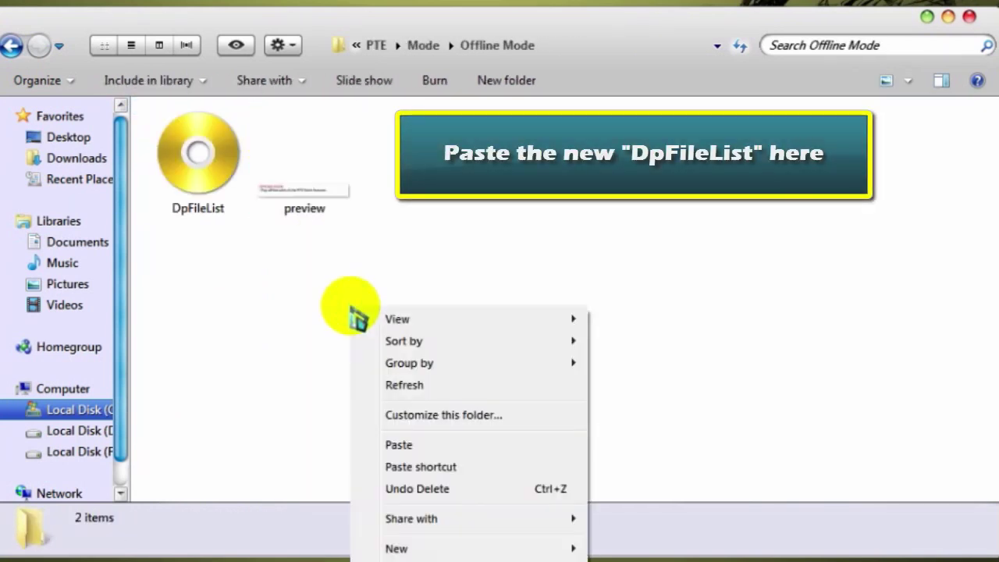
click(426, 444)
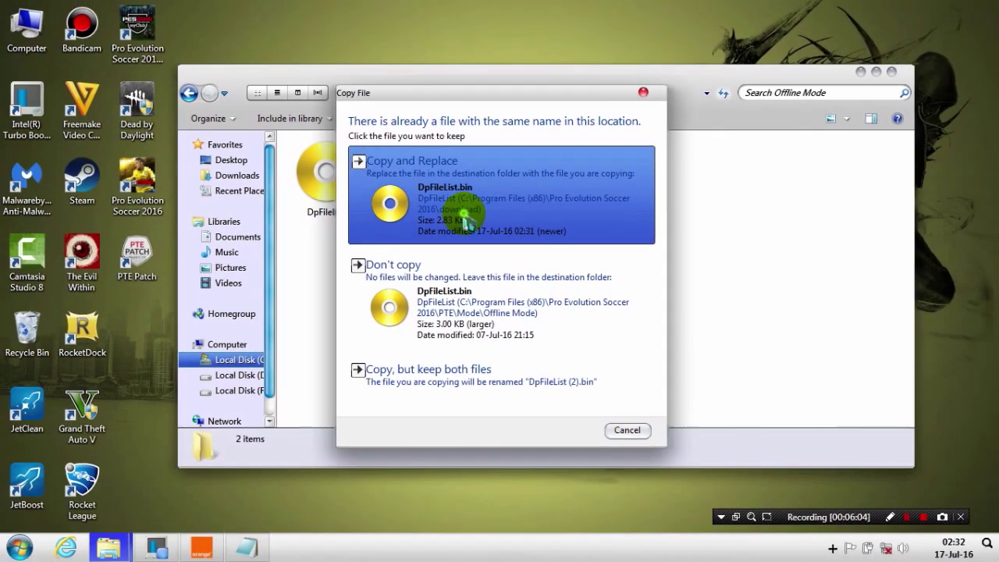
click(467, 221)
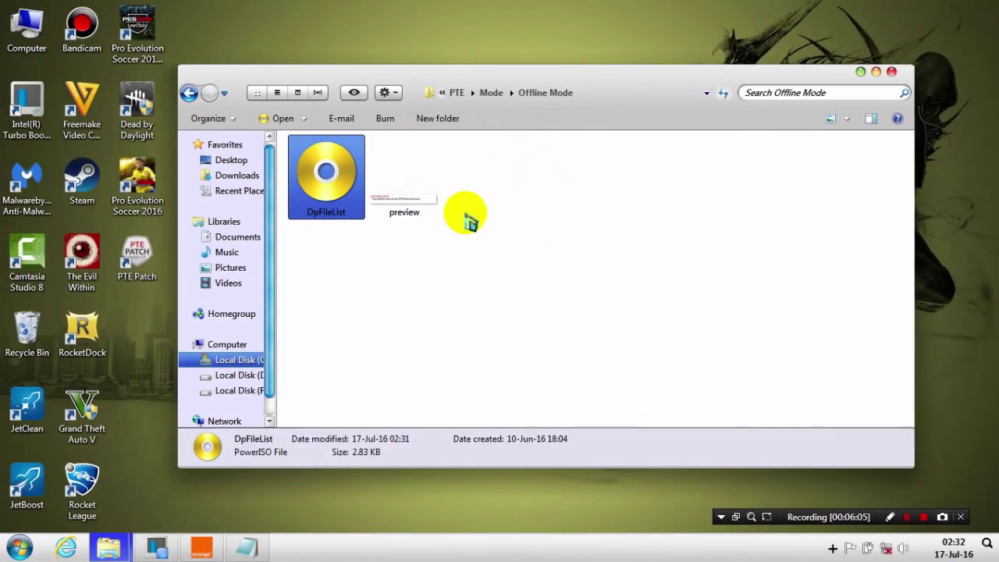
click(892, 72)
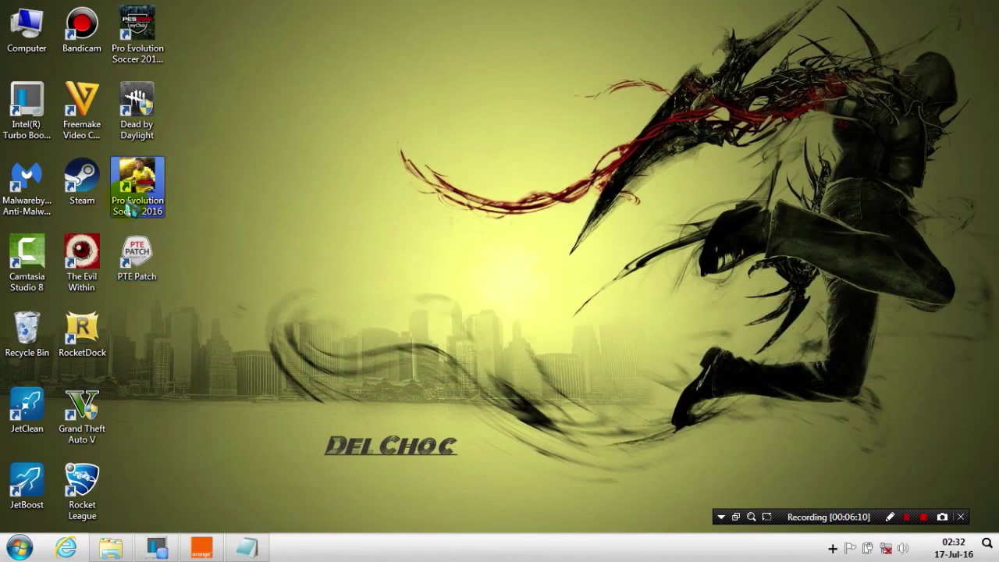
Run PTE Patch as administrator from the desktop and open its Game Mode selection
right_click(138, 268)
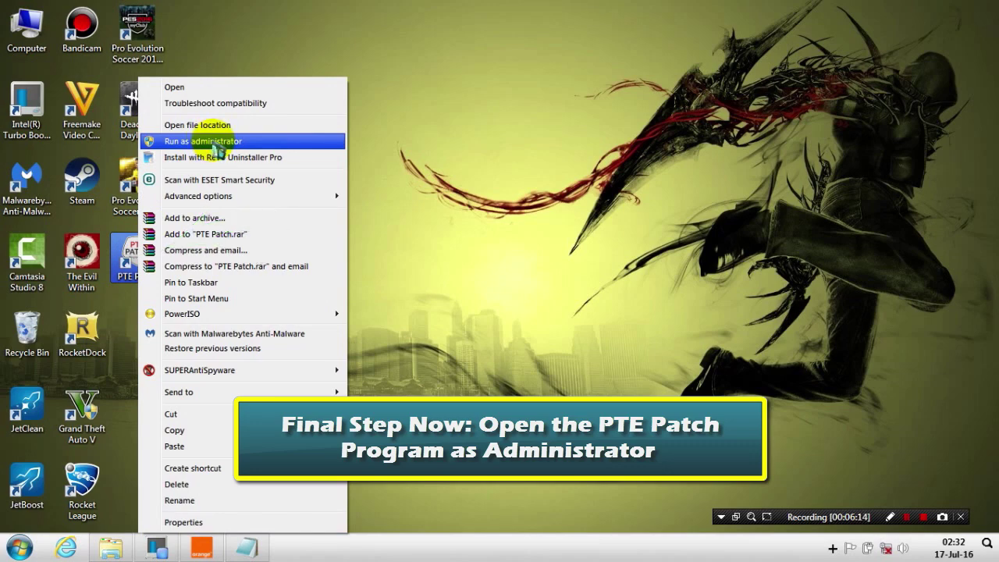
click(214, 145)
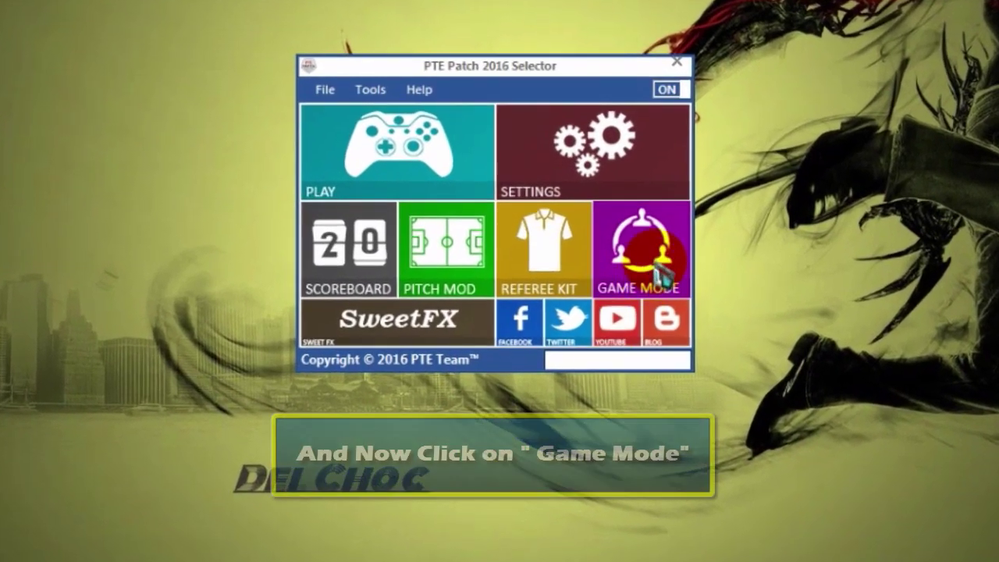
click(588, 300)
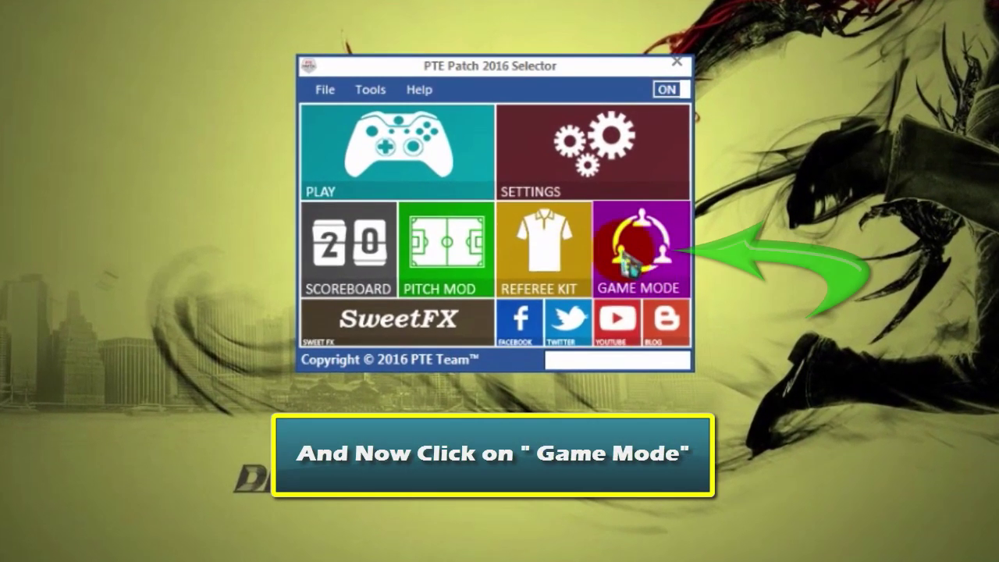
click(652, 265)
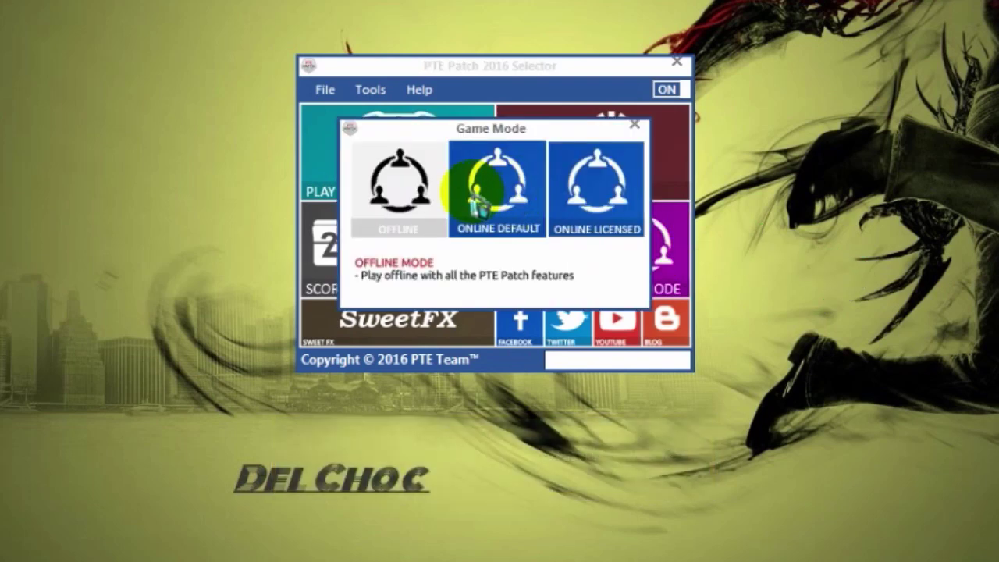
Switch the game mode to Online Default and back to Offline, then close Game Mode and the PTE Patch 2016 Selector
click(472, 189)
click(499, 248)
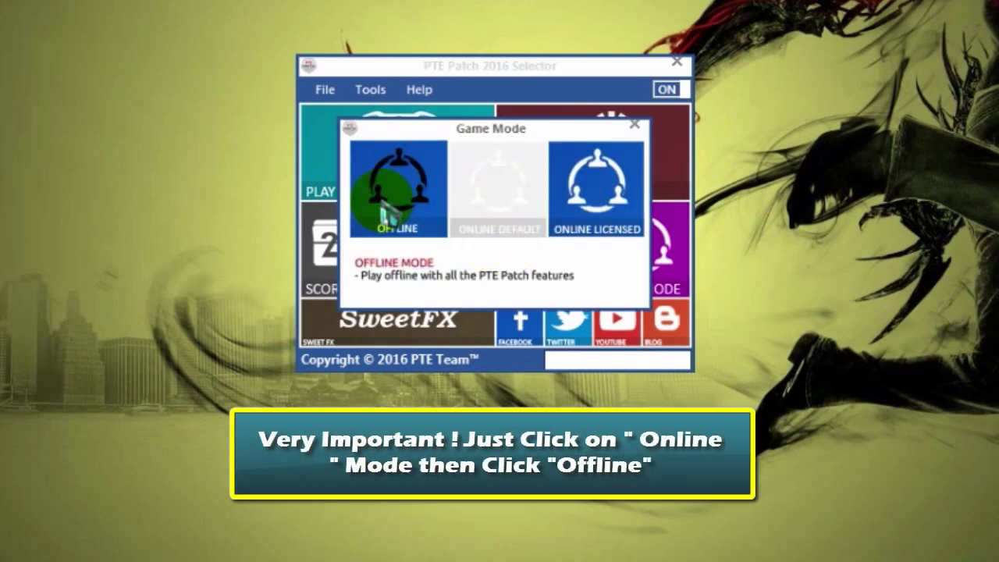
click(396, 221)
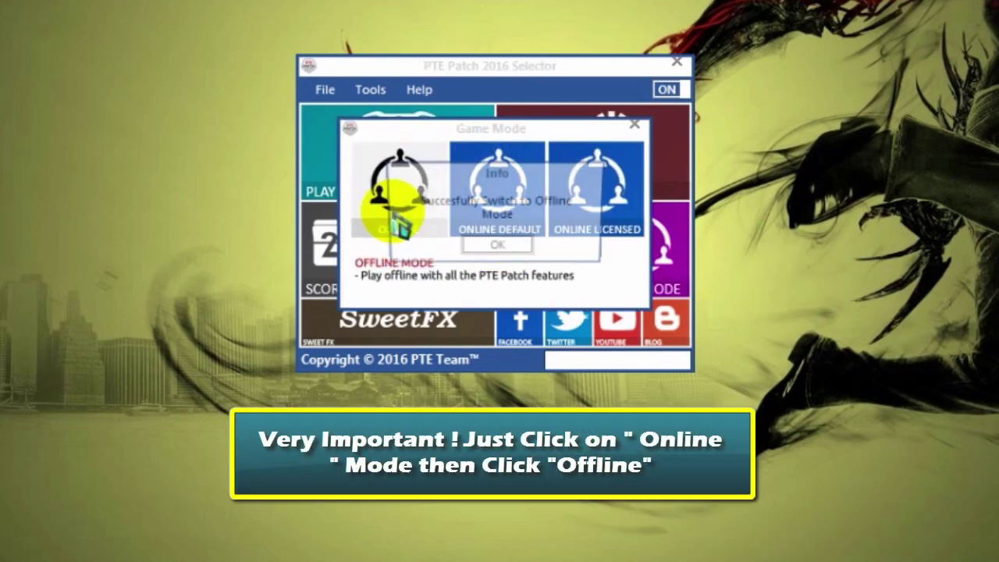
click(497, 248)
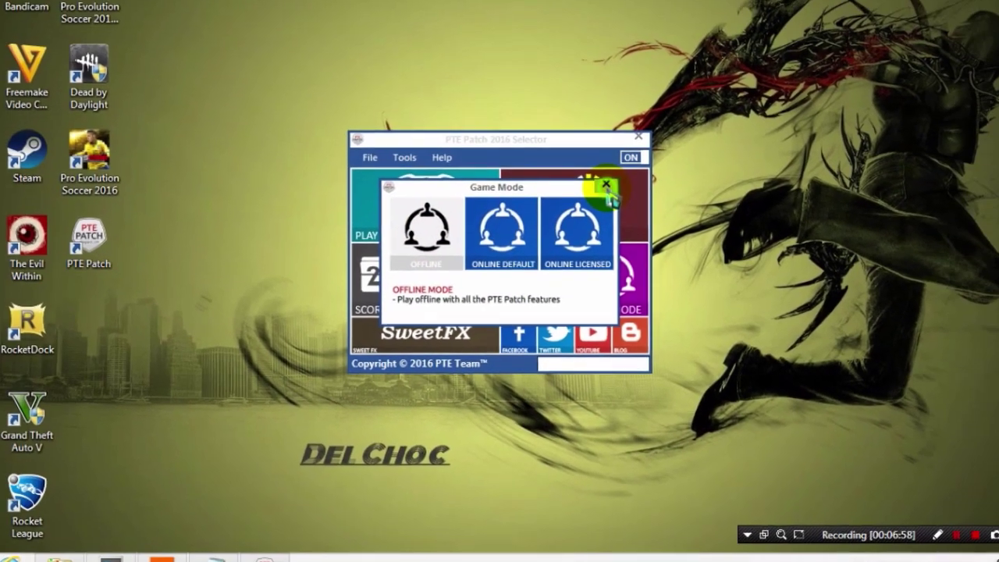
click(634, 123)
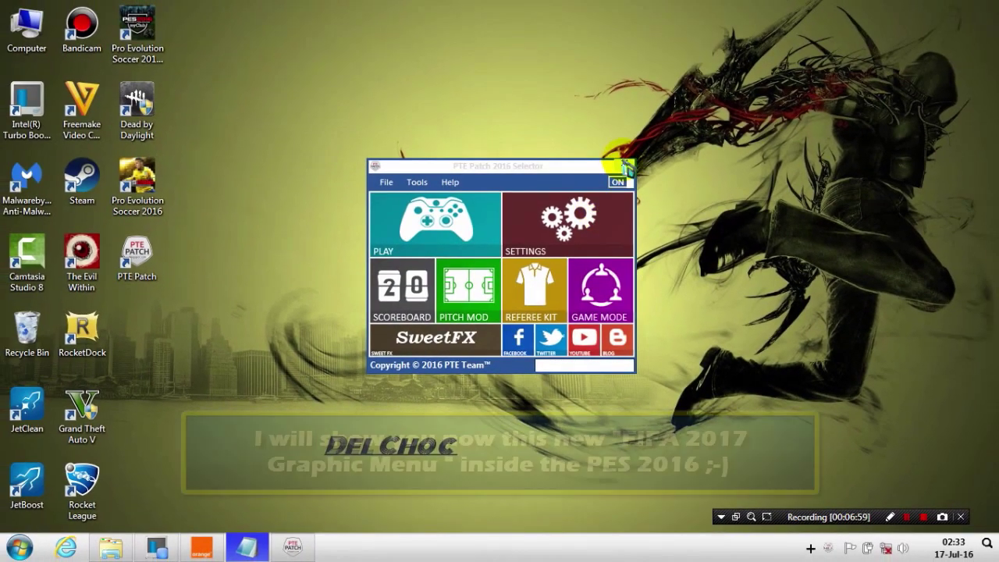
click(625, 165)
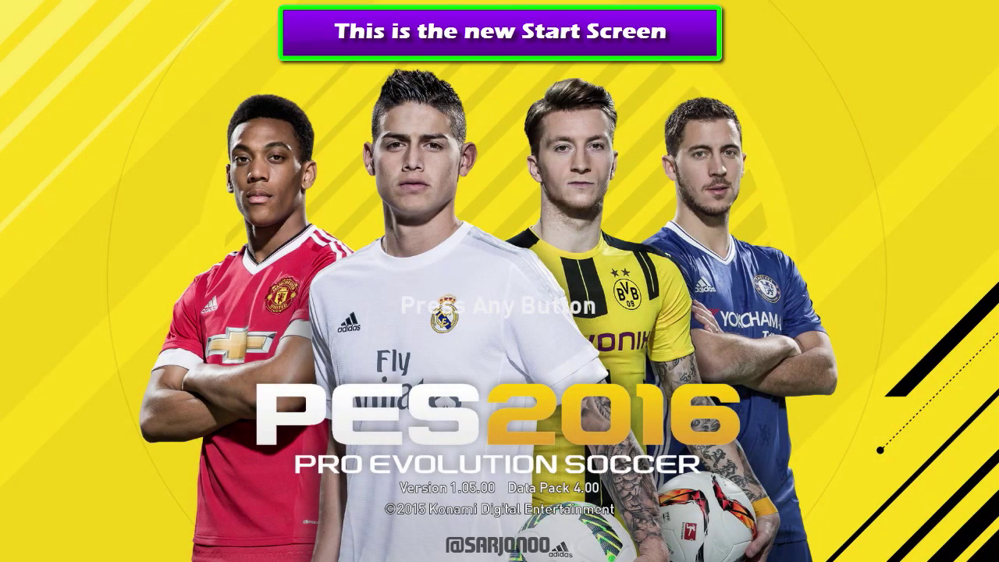
Enter the PES 2016 main menu from the start screen and examine the new graphics, moving down to Master League
key(Return)
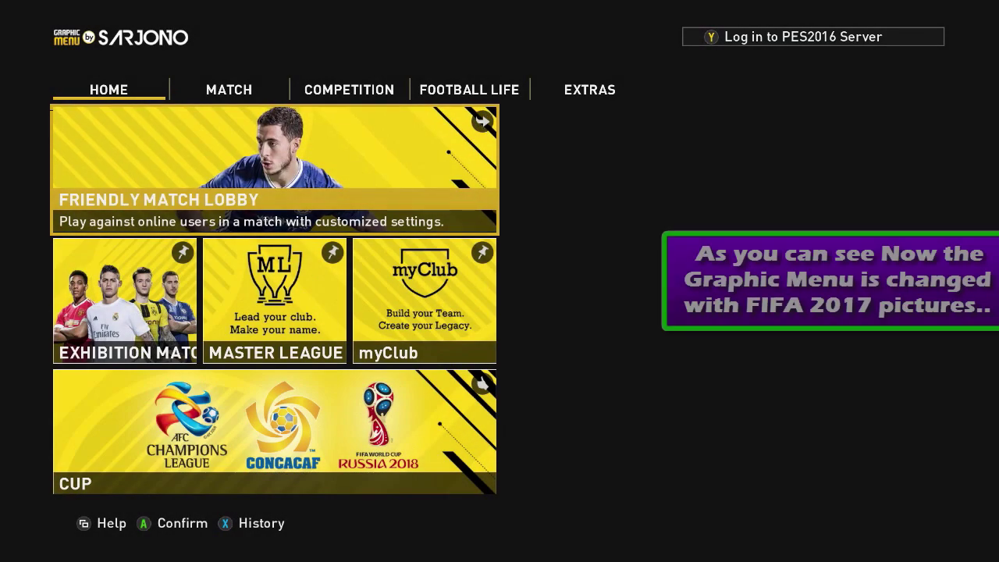
key(Down)
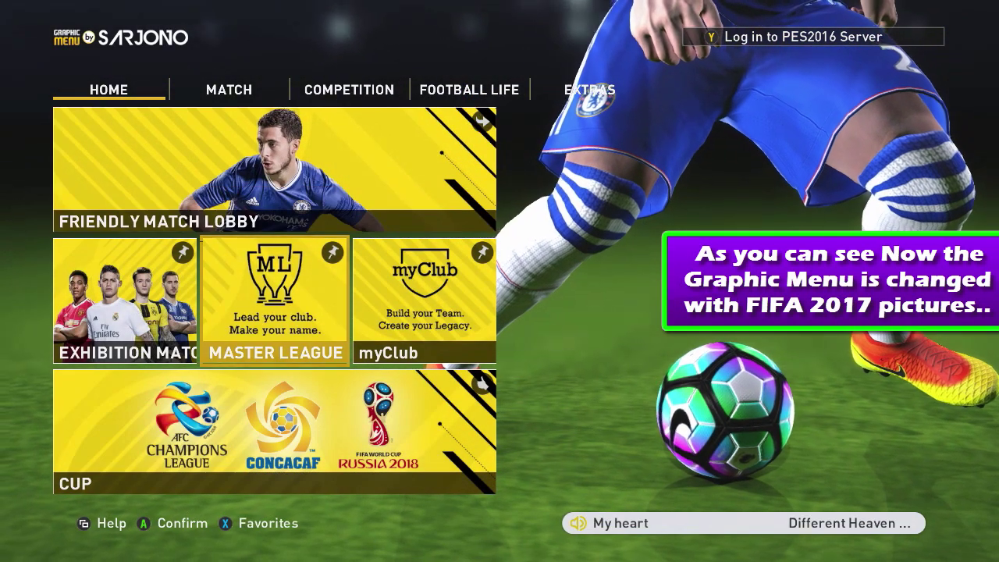
Examine the new graphics of the Match section, moving through its tiles to Online Competition
key(Down)
key(Right)
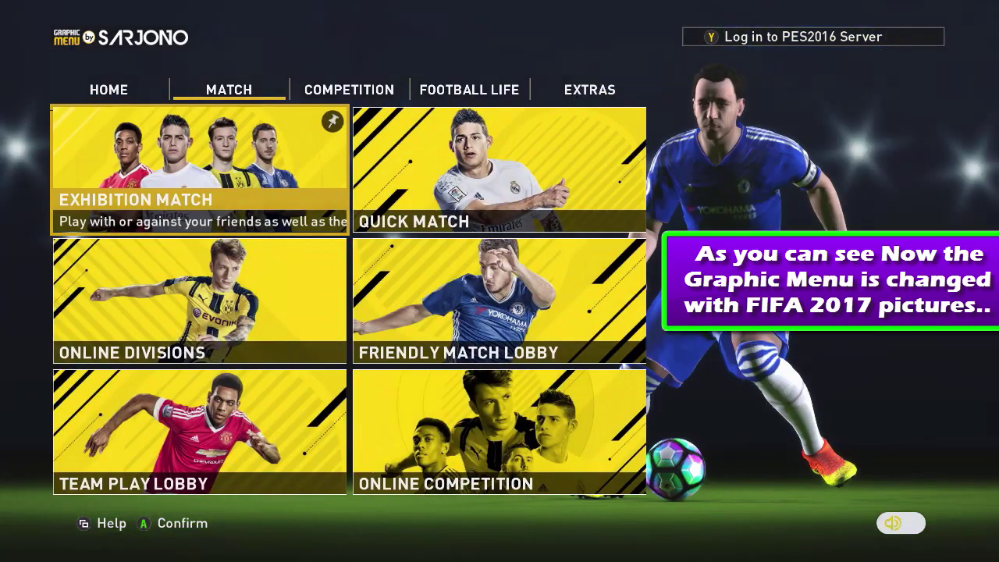
key(Right)
key(Down)
key(Left)
key(Down)
key(Right)
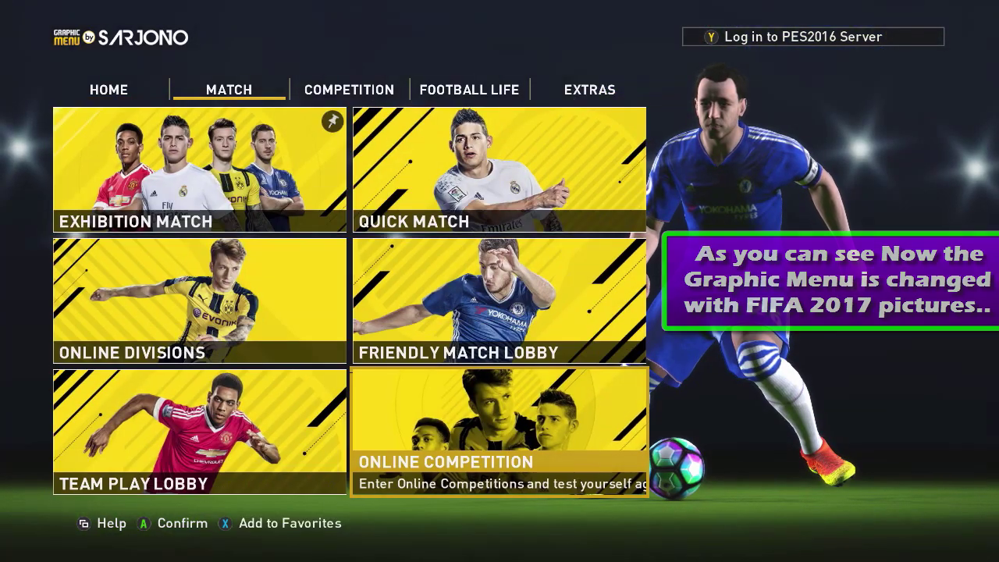
Examine the Competition section's graphics, moving down past UEFA Europa League and across the bottom row of tiles
key(Right)
key(Down)
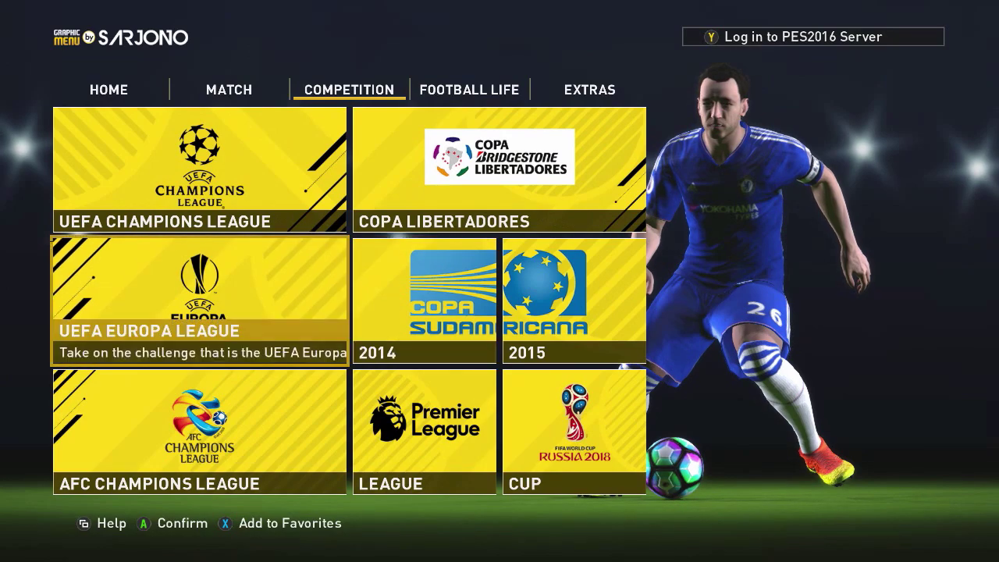
key(Down)
key(Right)
key(Right)
Examine the new graphics of the Football Life and Extras sections, ending on the Highlights tile
key(Right)
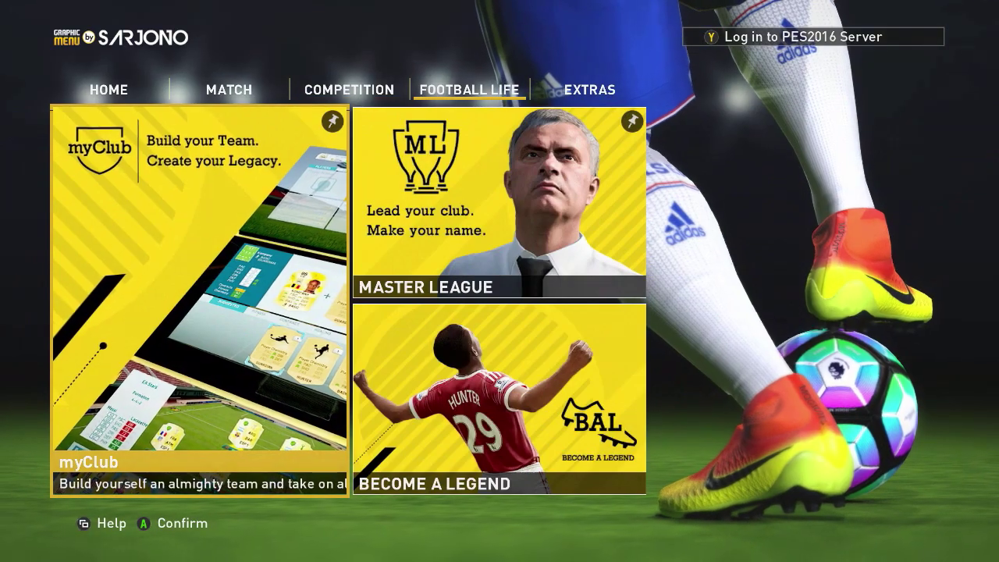
key(Right)
key(Down)
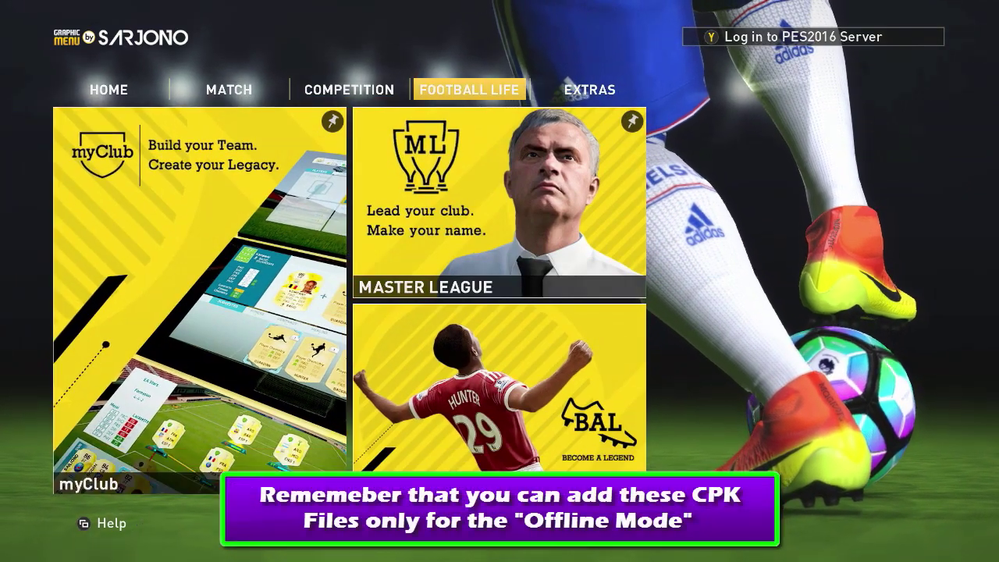
key(Right)
key(Right)
key(Left)
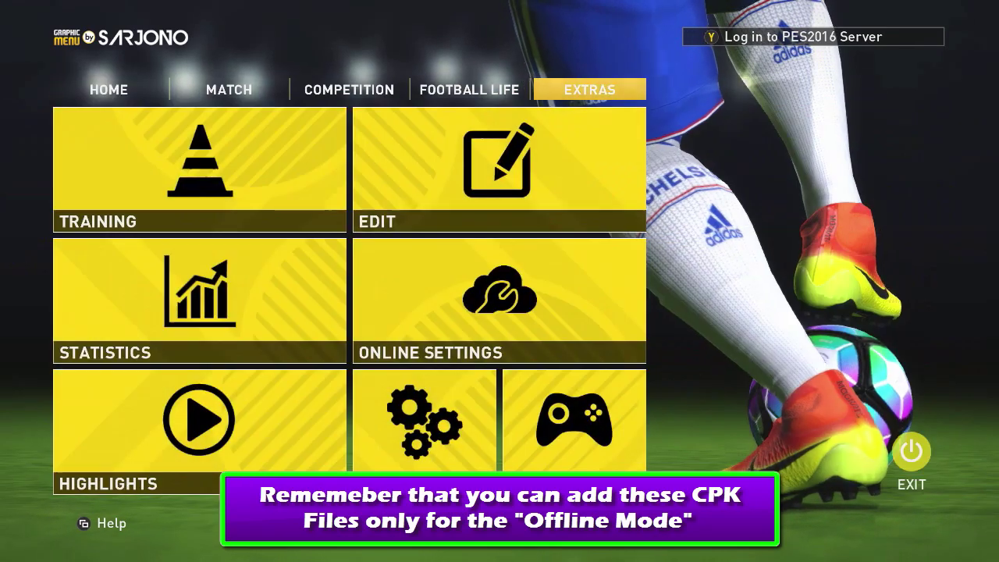
key(Down)
key(Down)
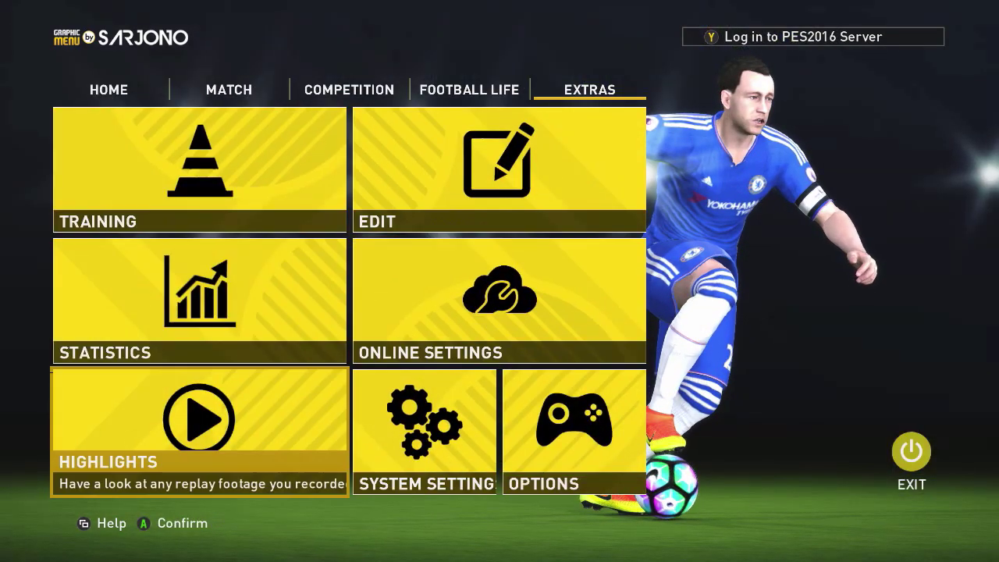
Start an Exhibition Match from the Match section and confirm the controller on the Home side
key(Right)
key(Right)
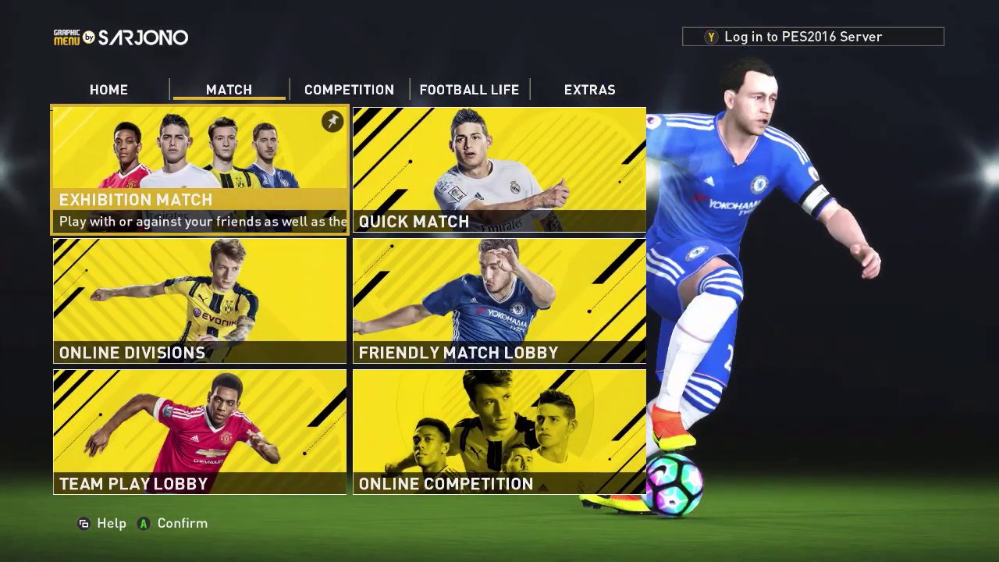
key(Return)
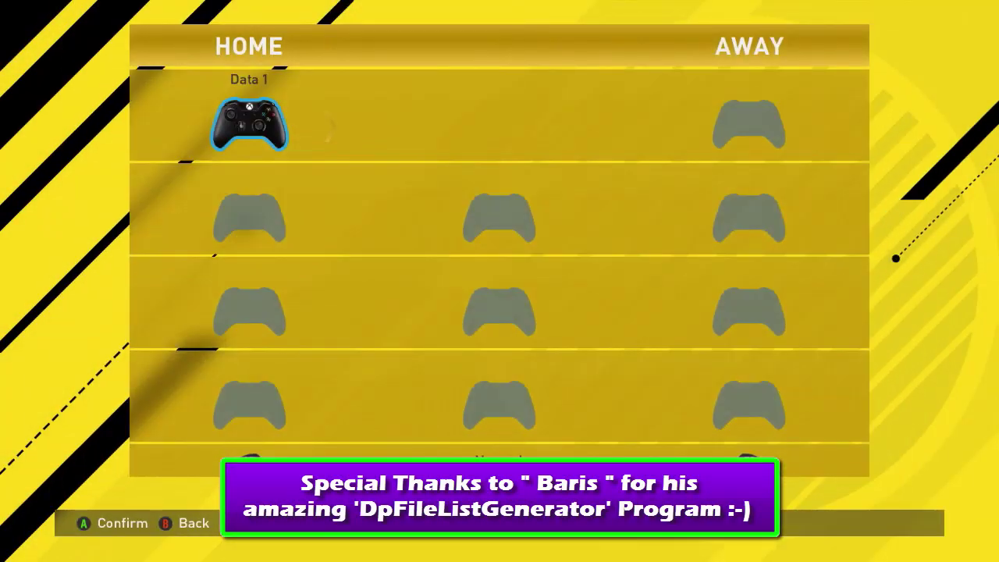
key(Return)
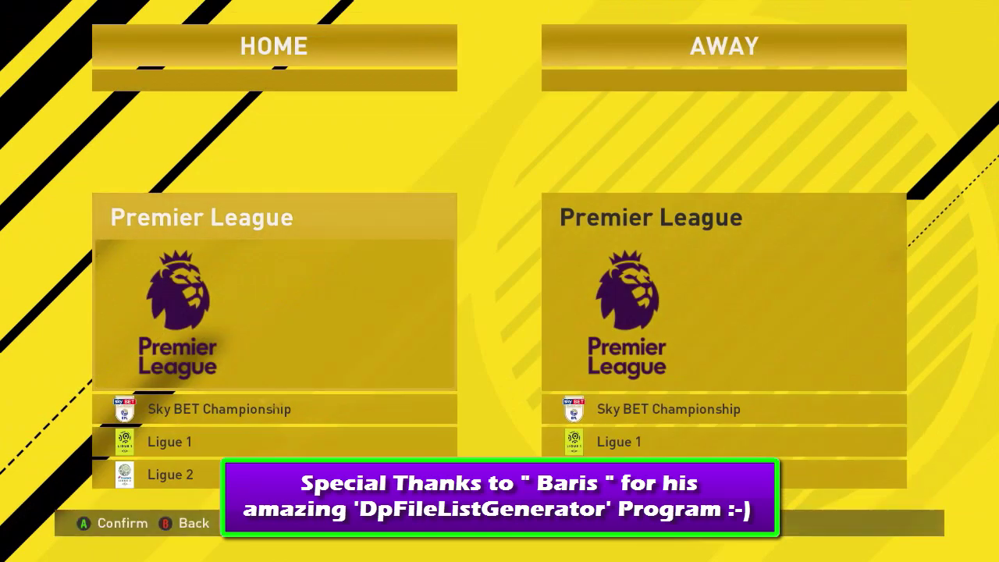
Browse the home side's league list and select 1.Bundesliga to show its teams
key(Down)
key(Down)
key(Down)
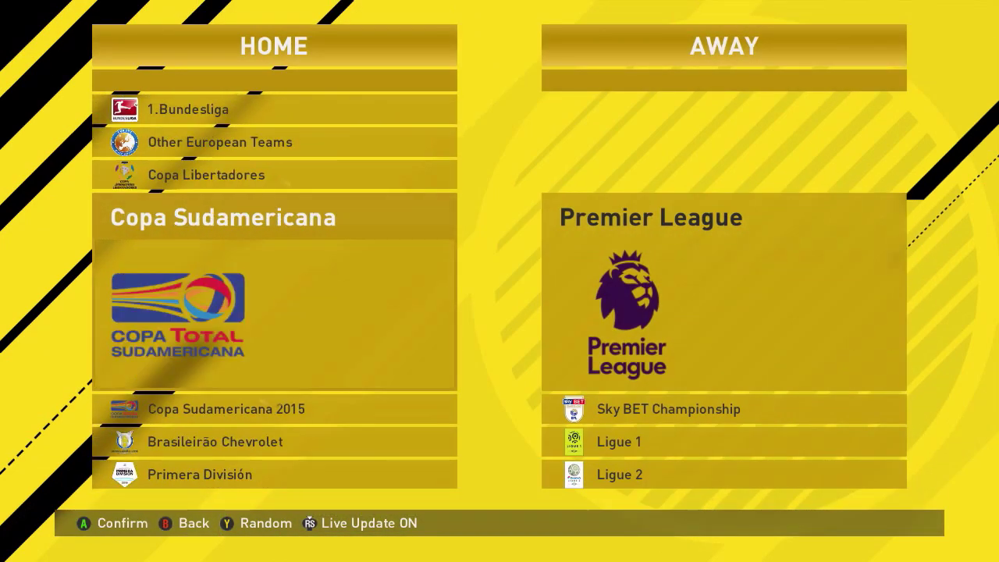
key(Return)
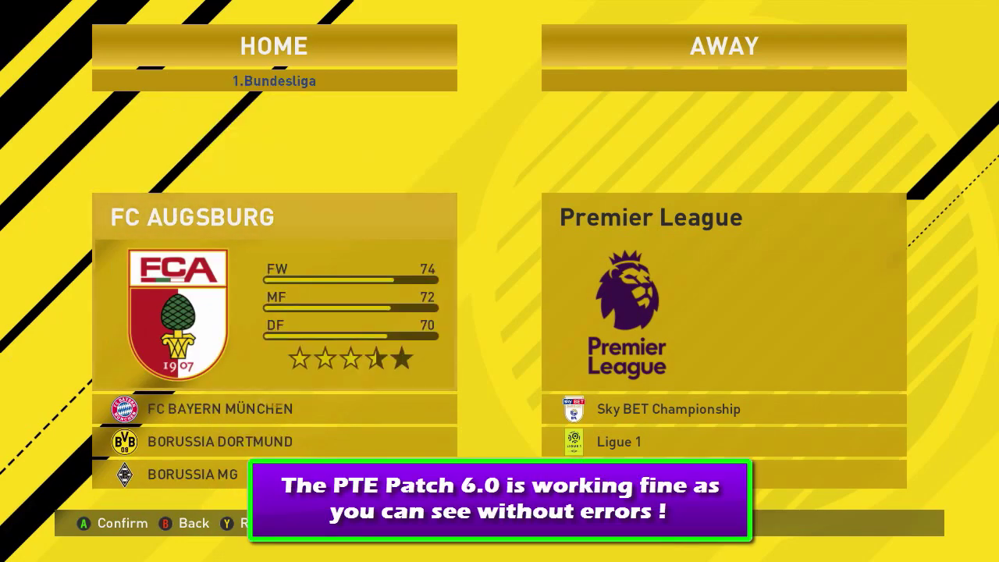